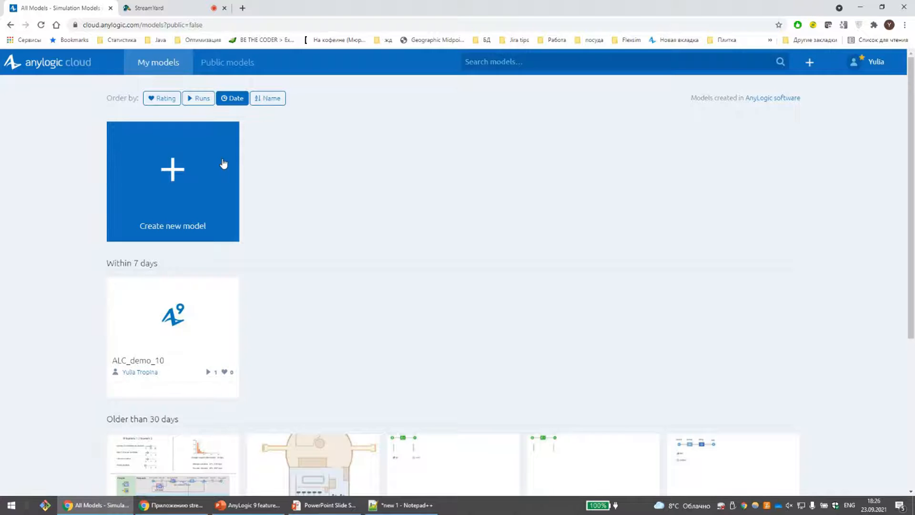
- Log in to the AnyLogic Cloud account with its e-mail and password
click(222, 162)
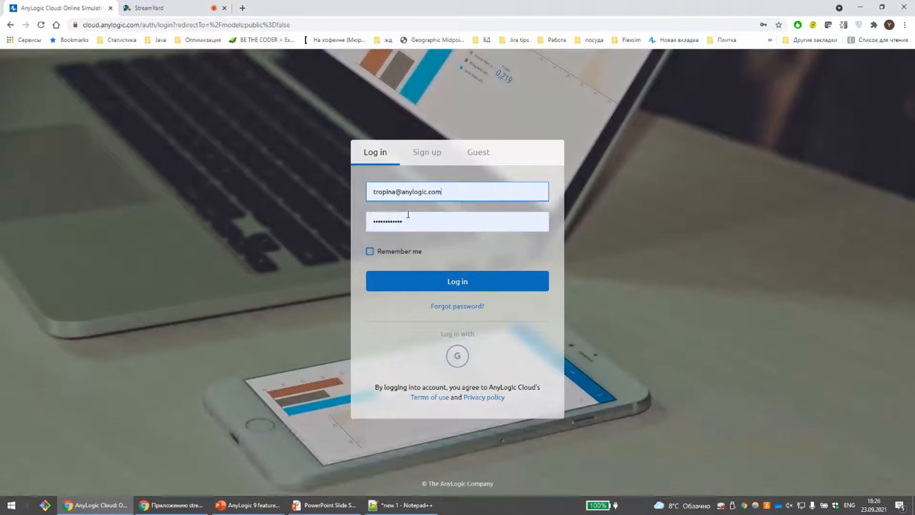
click(417, 220)
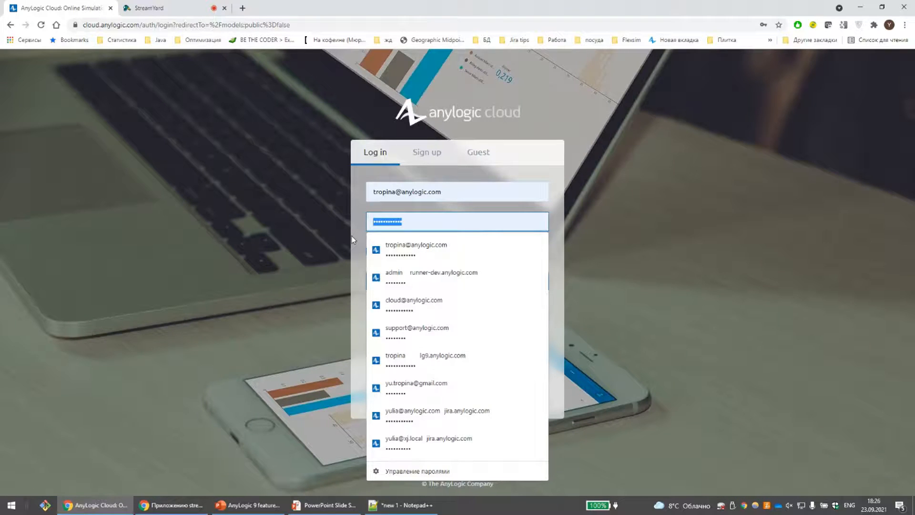
text(••)
key(BackSpace)
key(BackSpace)
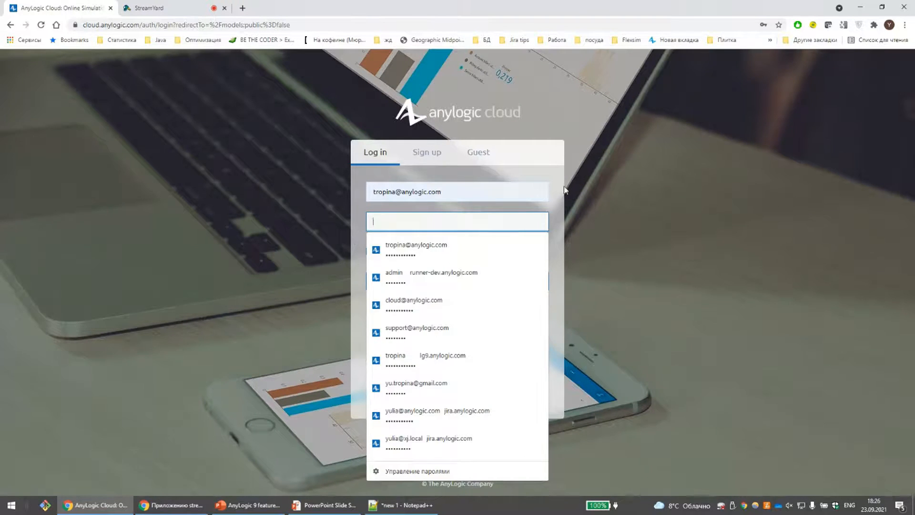
click(609, 205)
click(477, 191)
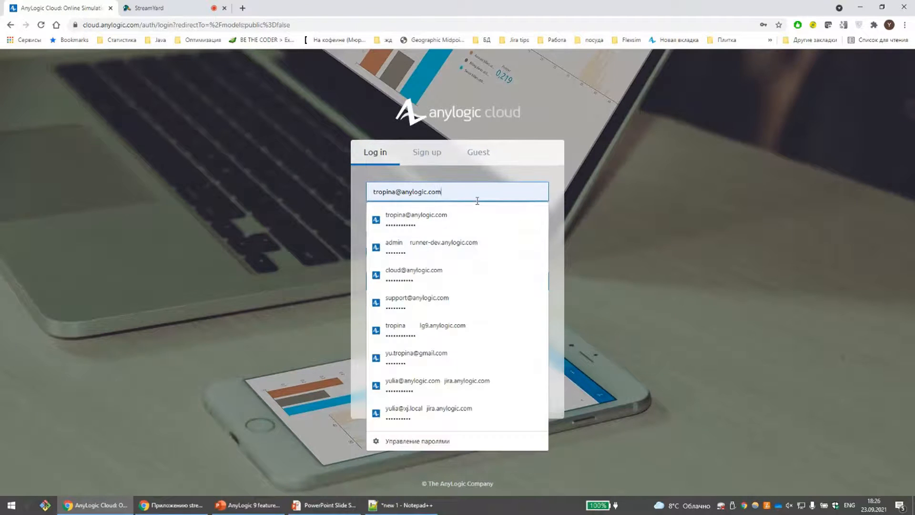
click(486, 218)
click(482, 287)
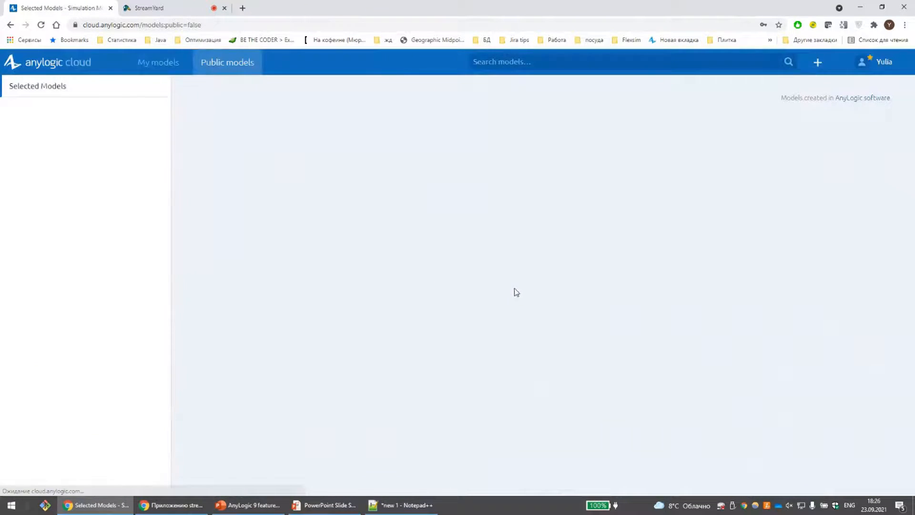
- Create a new model named ALC_2021_2 among the account's own models
click(170, 63)
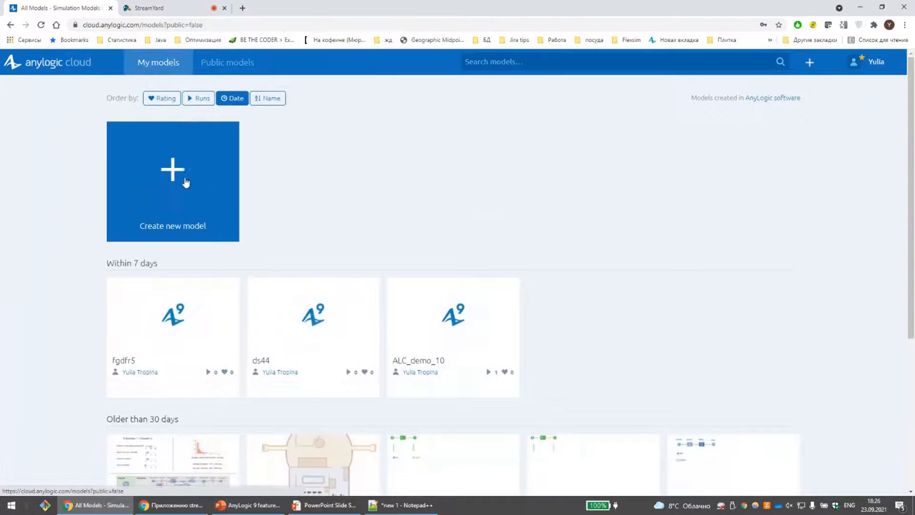
click(196, 170)
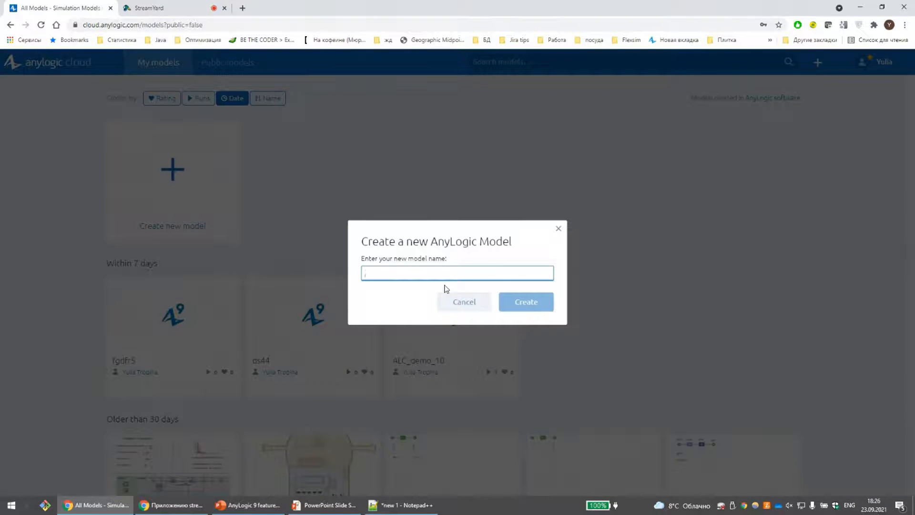
text(ALC_)
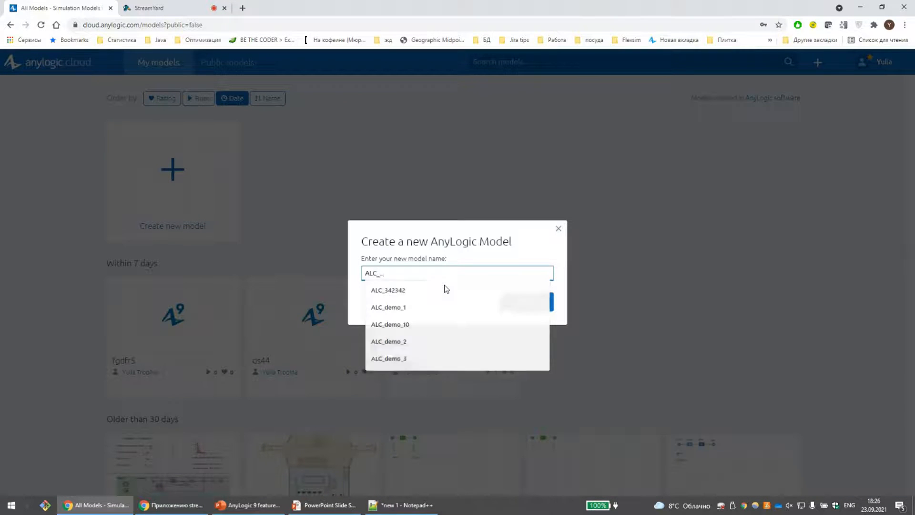
text(2021)
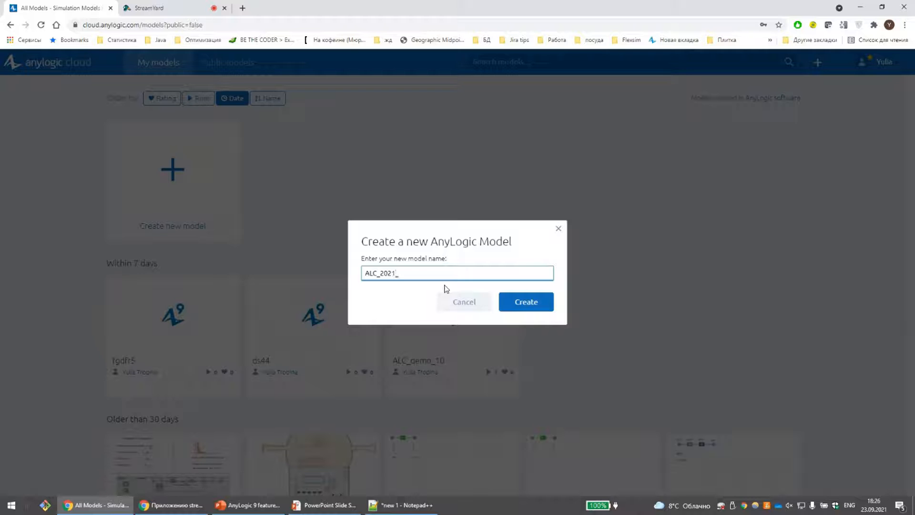
text(_2)
click(510, 305)
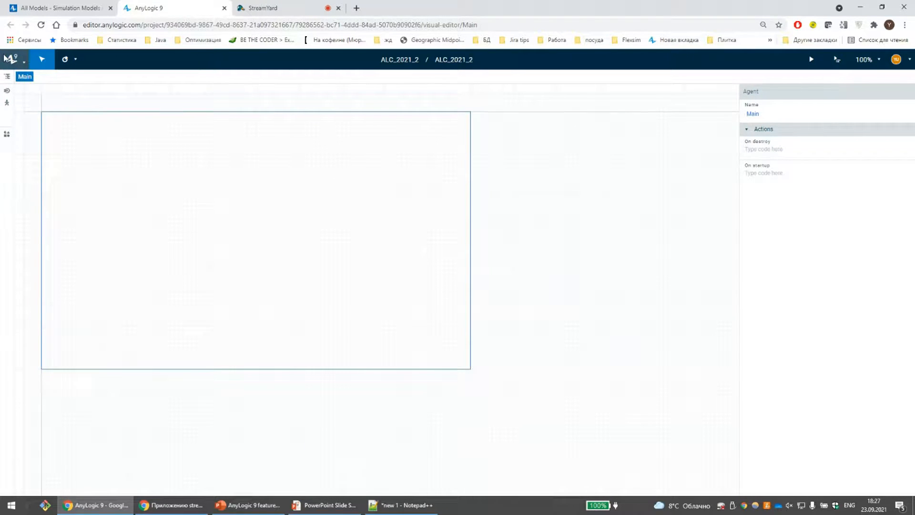
- Place two parameters, one below the other, in the upper-left corner of the Main frame
click(75, 59)
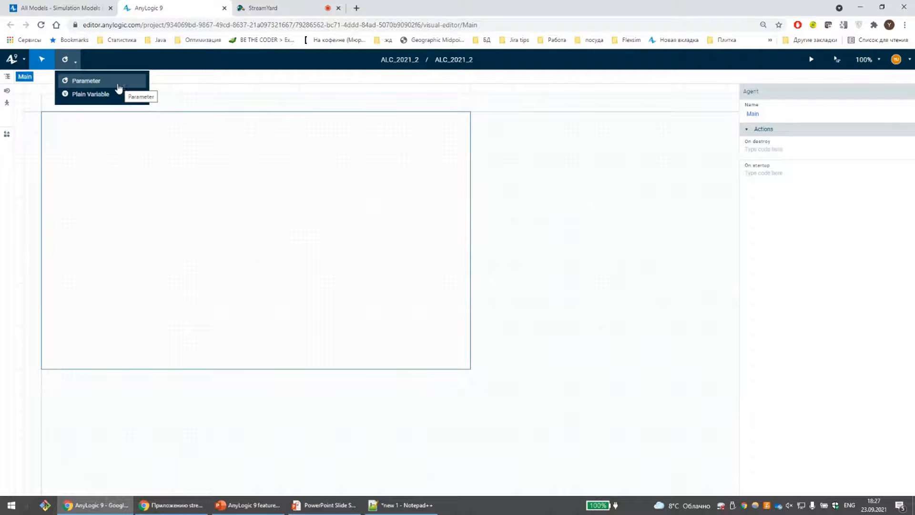
click(90, 82)
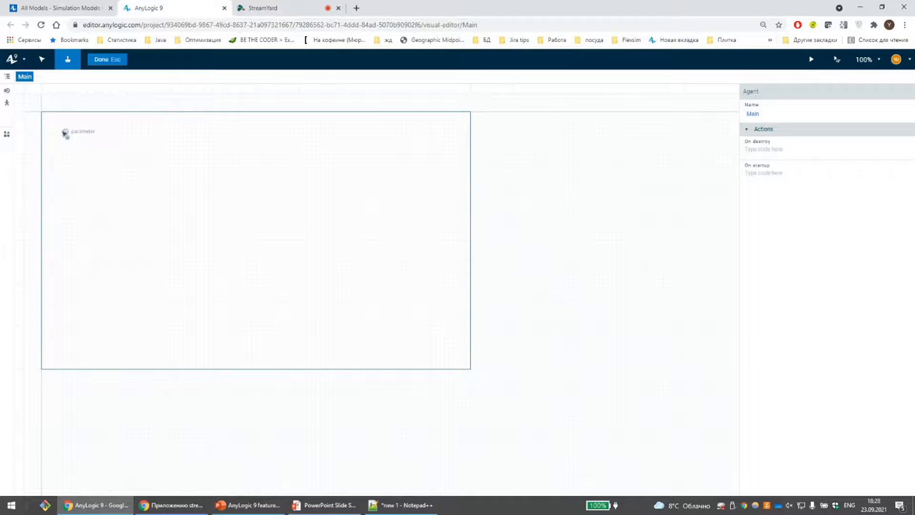
click(65, 132)
click(66, 146)
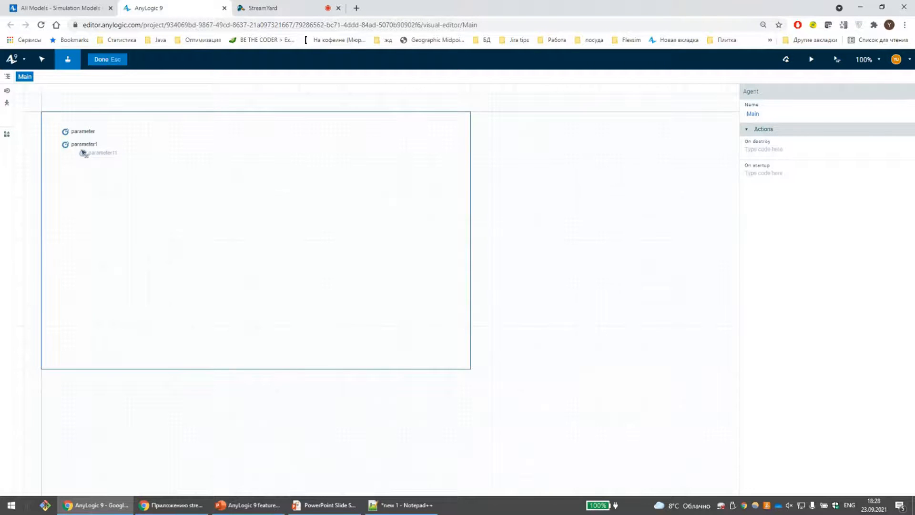
click(99, 65)
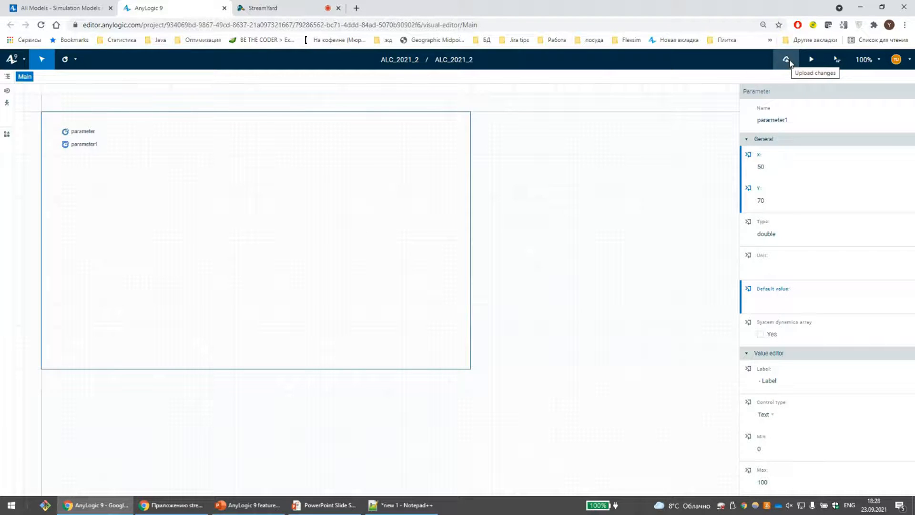
click(787, 60)
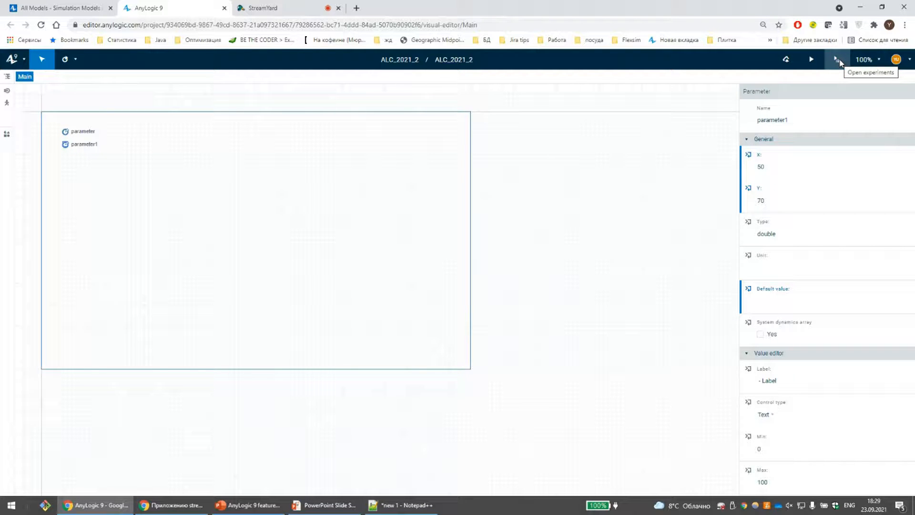
click(878, 59)
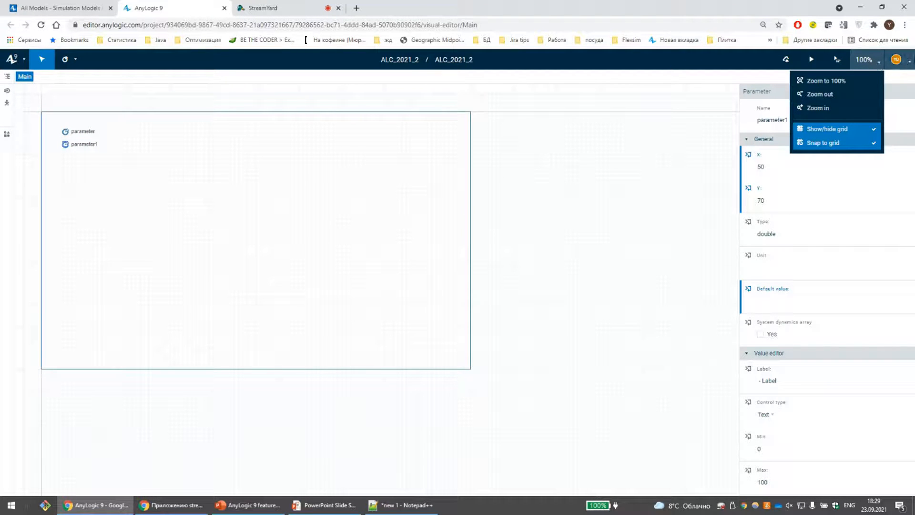
click(910, 61)
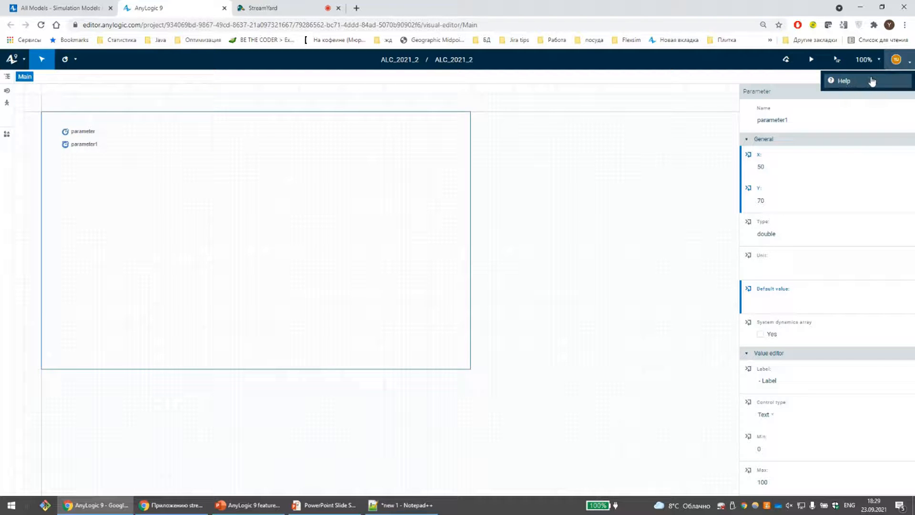
click(337, 147)
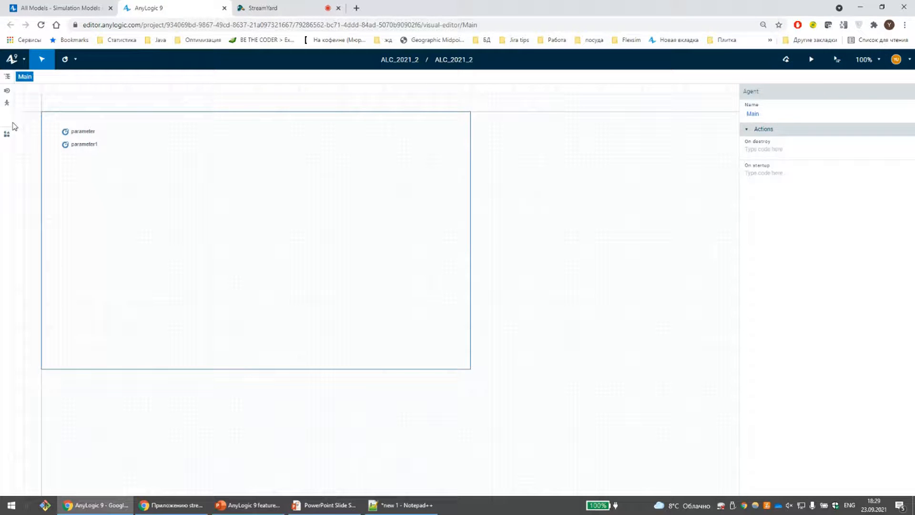
- Add a Ped Source block from the pedestrian blocks on Main, well below the two parameters
click(7, 103)
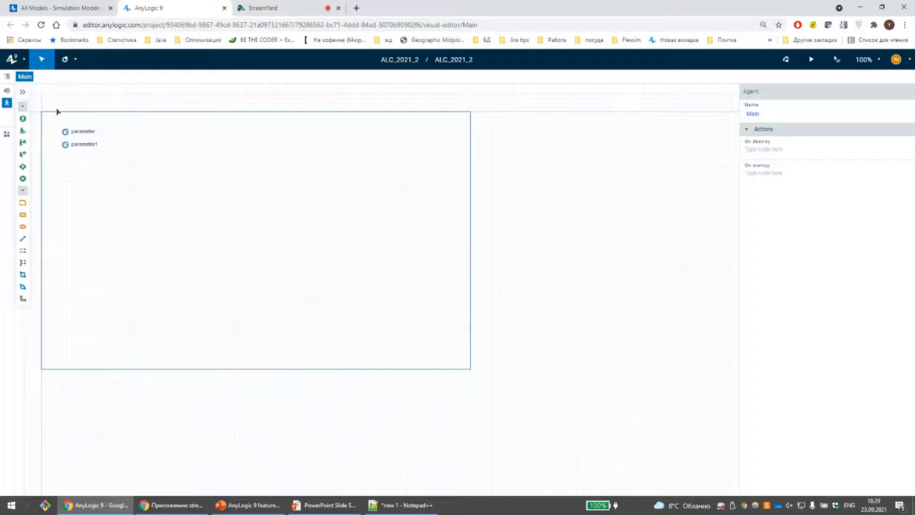
click(23, 92)
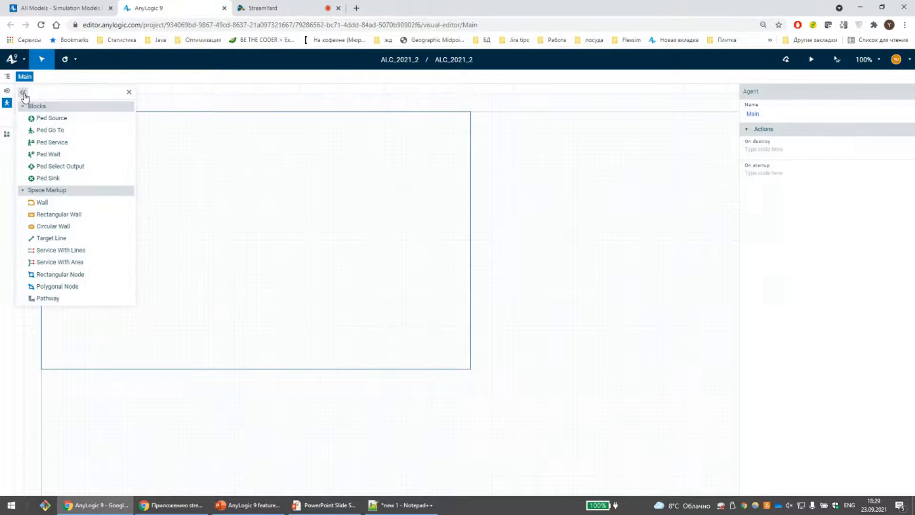
click(23, 93)
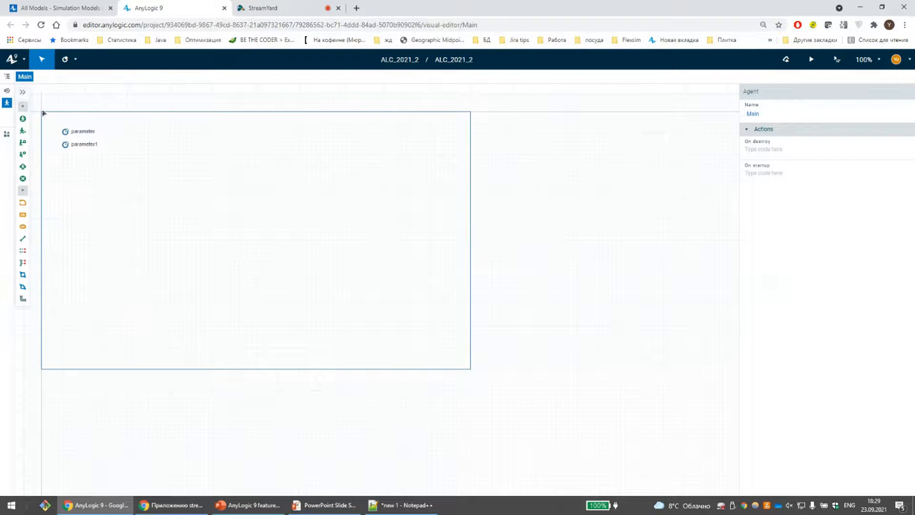
drag(23, 119, 66, 263)
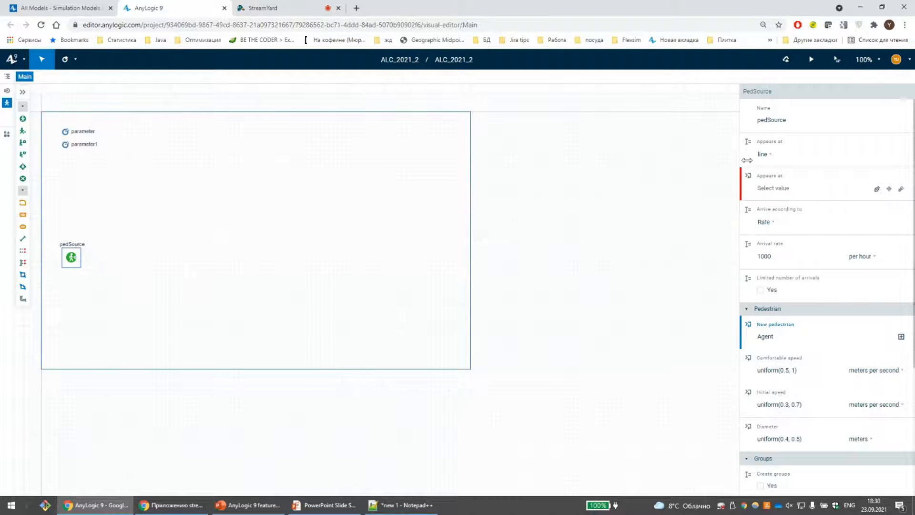
- Draw a short vertical target line below pedSource as the line where its pedestrians appear
click(805, 187)
click(876, 189)
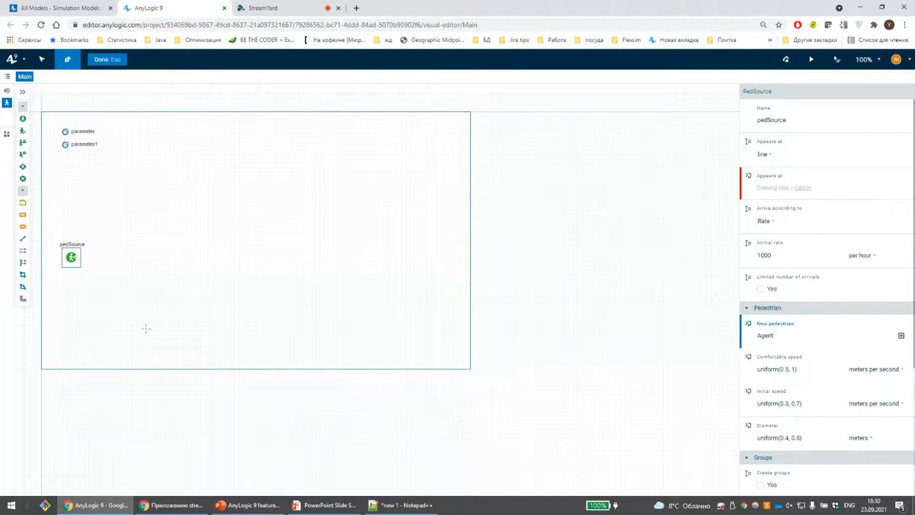
click(63, 311)
double_click(67, 343)
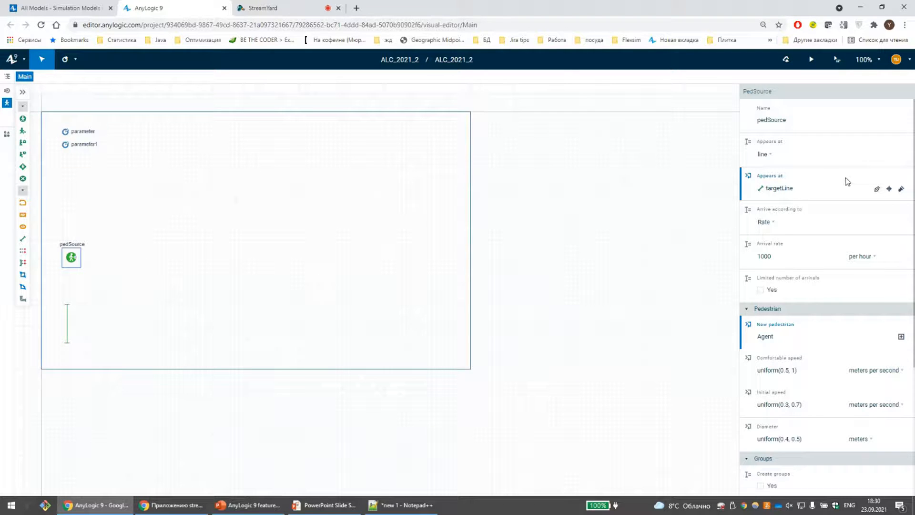
- Create a new agent type named Pedestrian as the new pedestrian of pedSource
click(901, 337)
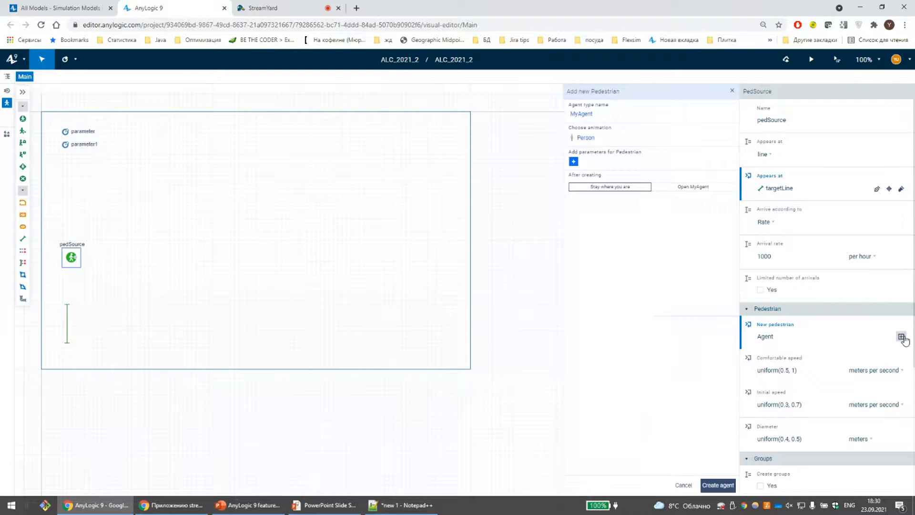
click(603, 117)
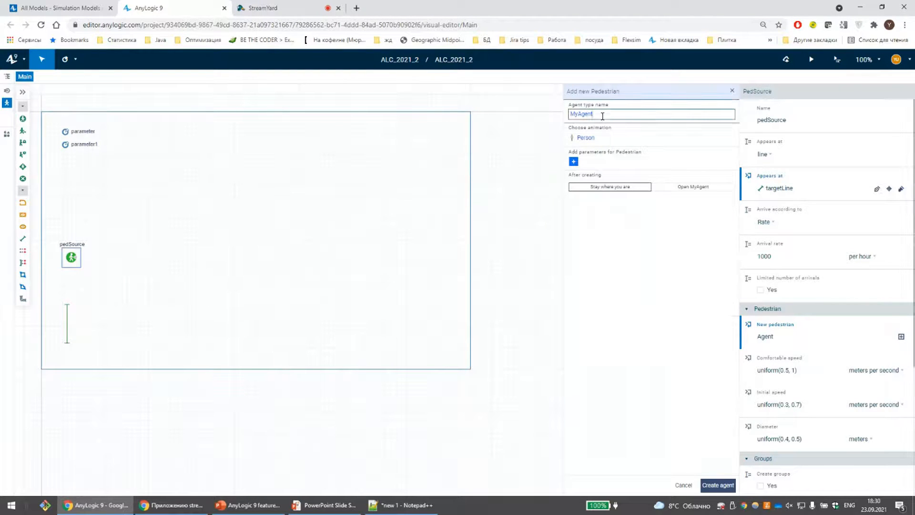
text(Pedestri)
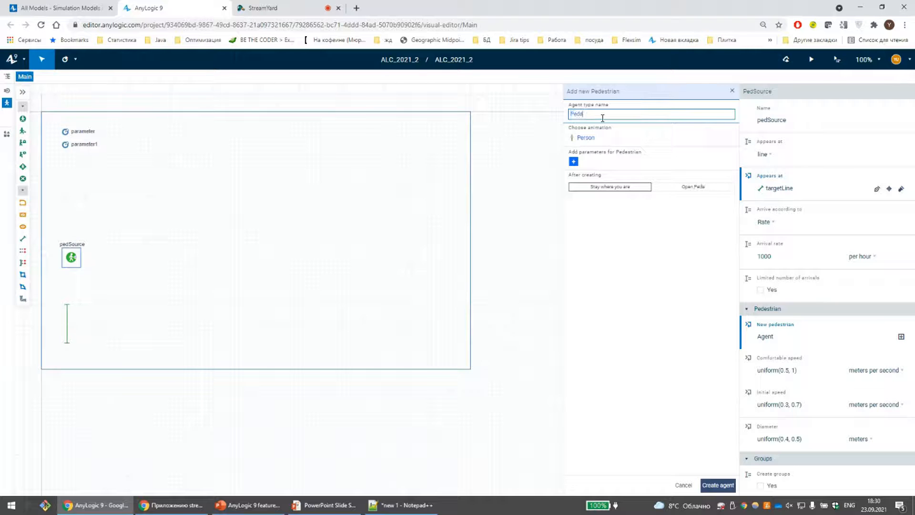
text(an)
click(717, 485)
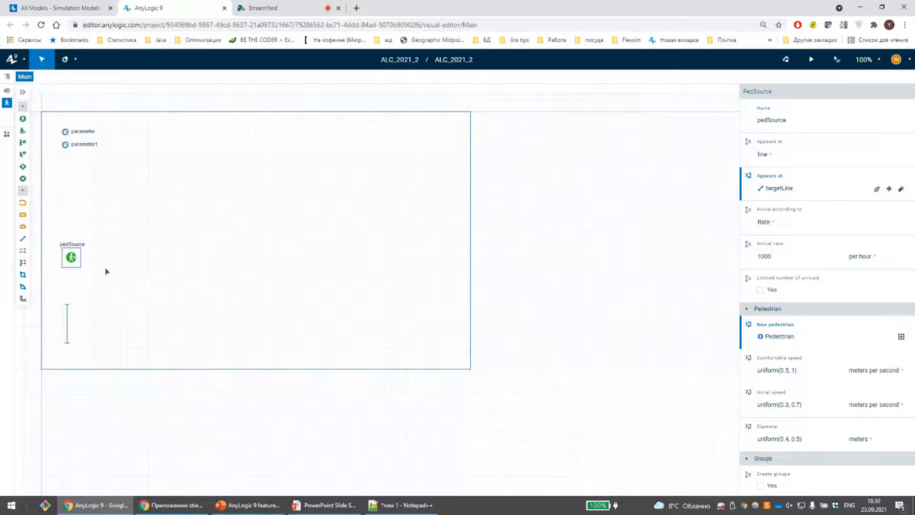
- Extend a connector from pedSource's output port and attach a SelectOutput block to it
click(78, 262)
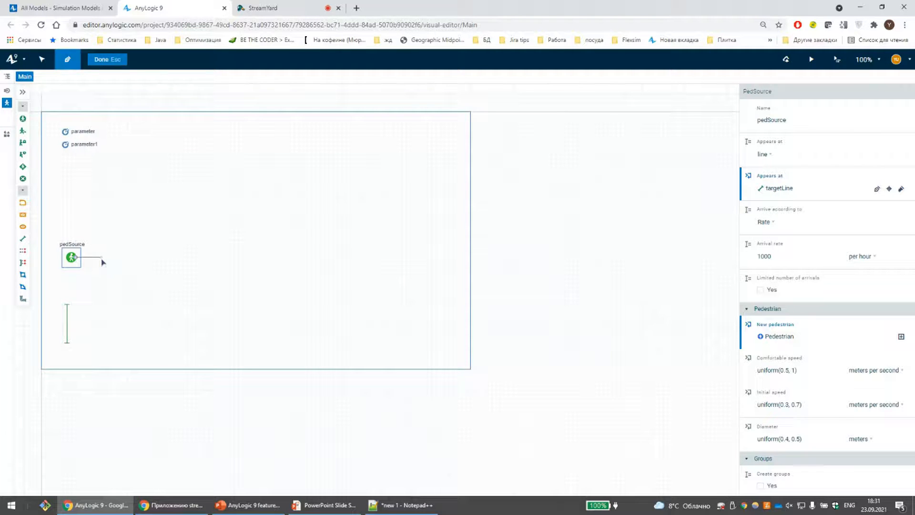
click(103, 262)
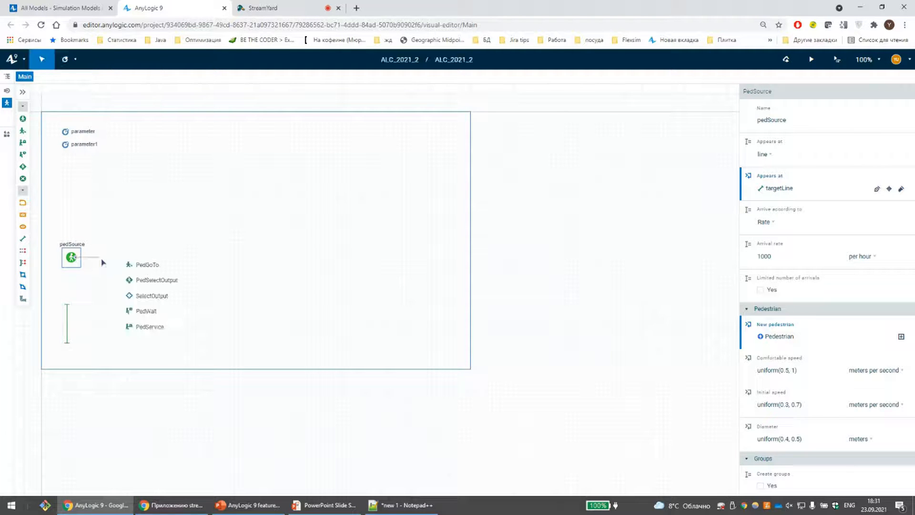
click(164, 296)
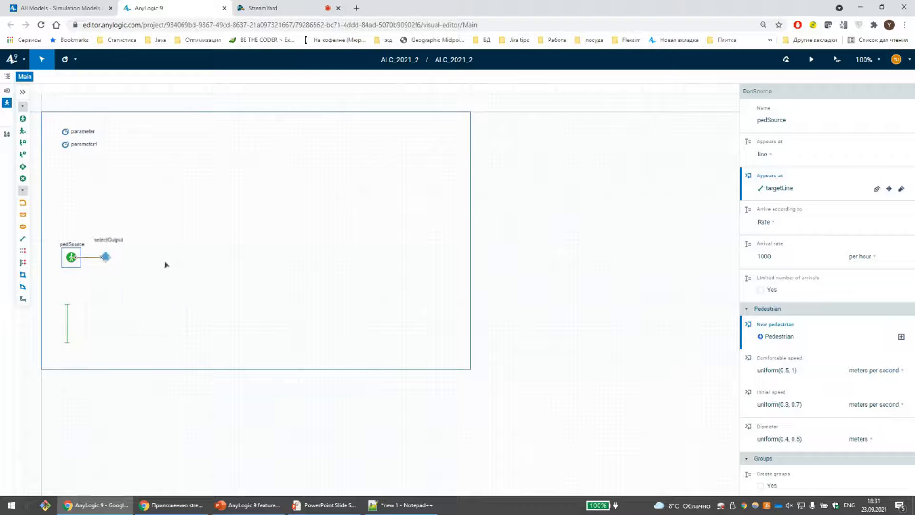
- Rename the SelectOutput block as hasTicket
click(106, 257)
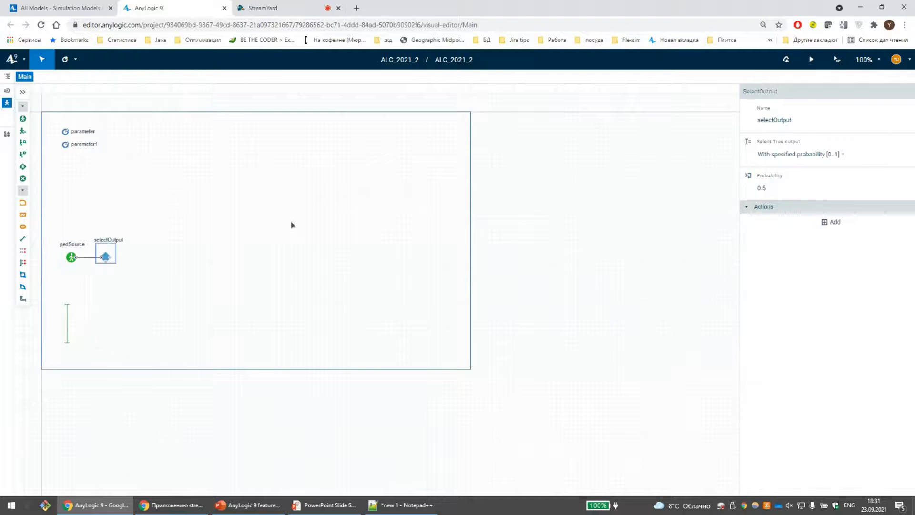
double_click(778, 118)
text(h)
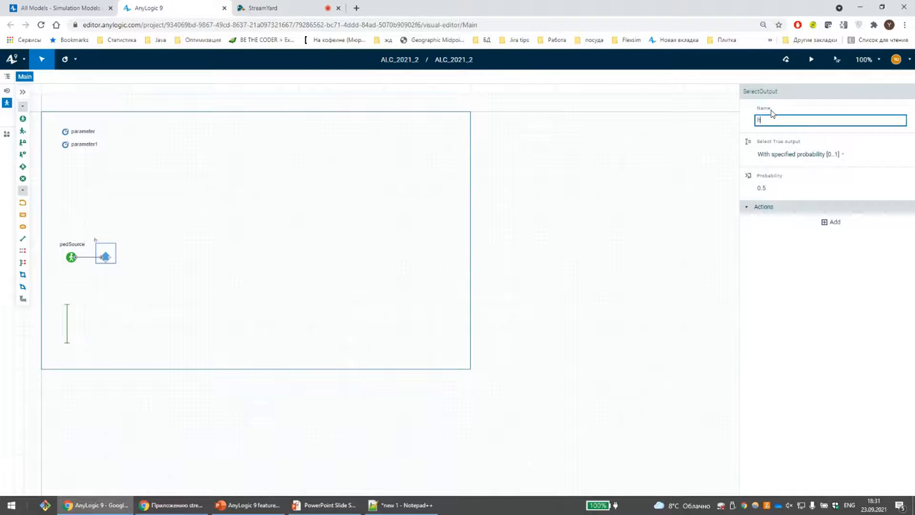
text(asTicket)
click(369, 248)
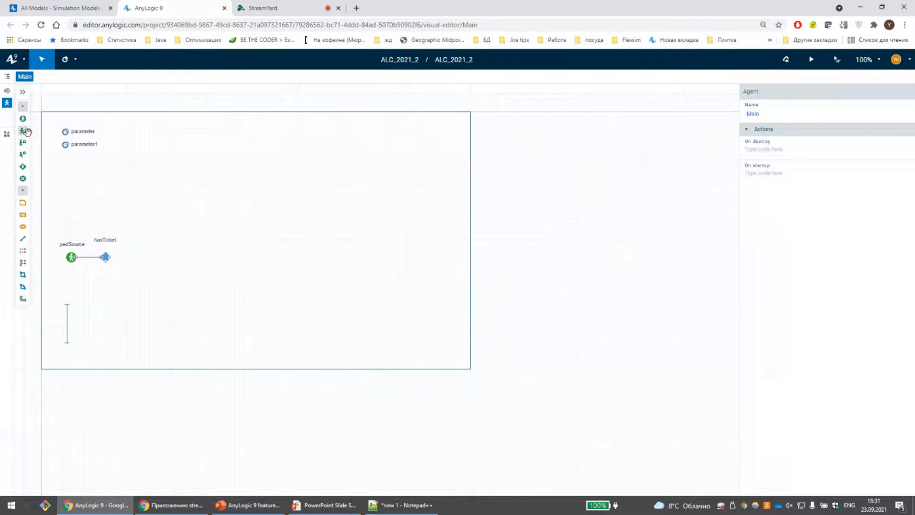
- Add a Ped Go To block beside hasTicket, aligned in the same row and connected to its output
drag(27, 131, 189, 255)
drag(189, 255, 177, 257)
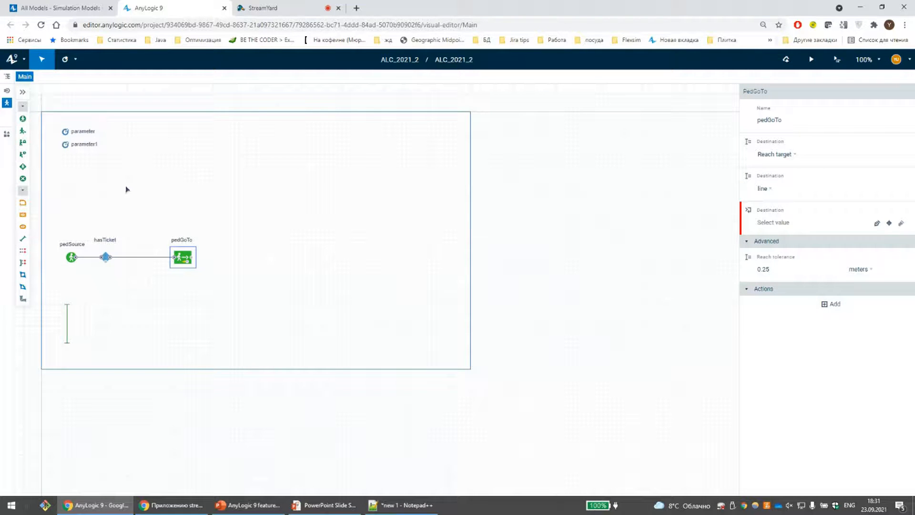
- Rename the Ped Go To block as goToBusStop
double_click(773, 121)
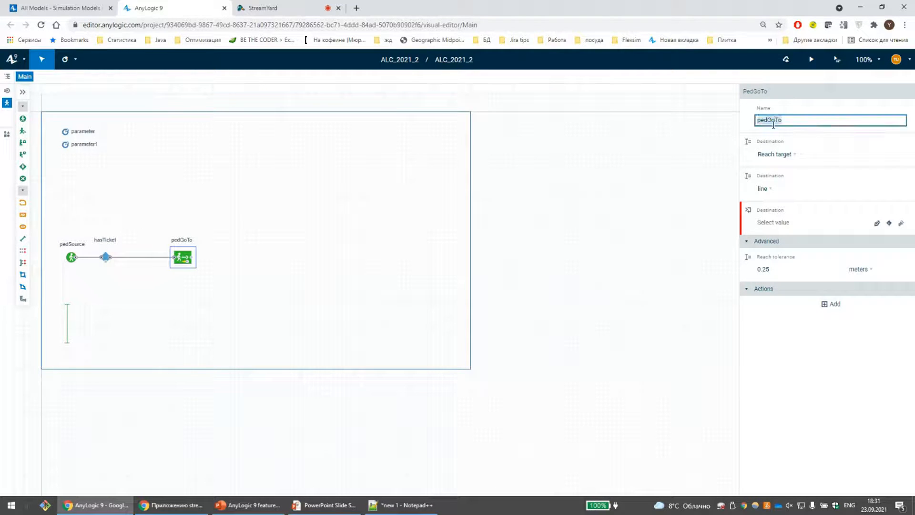
text(goToBusStop)
- Place a rectangular node below goToBusStop and set that node as the block's destination
click(22, 275)
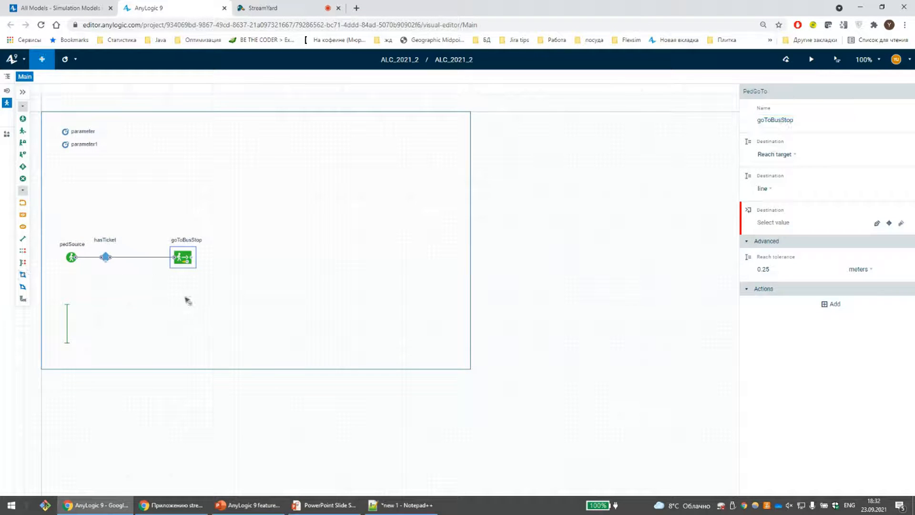
click(170, 311)
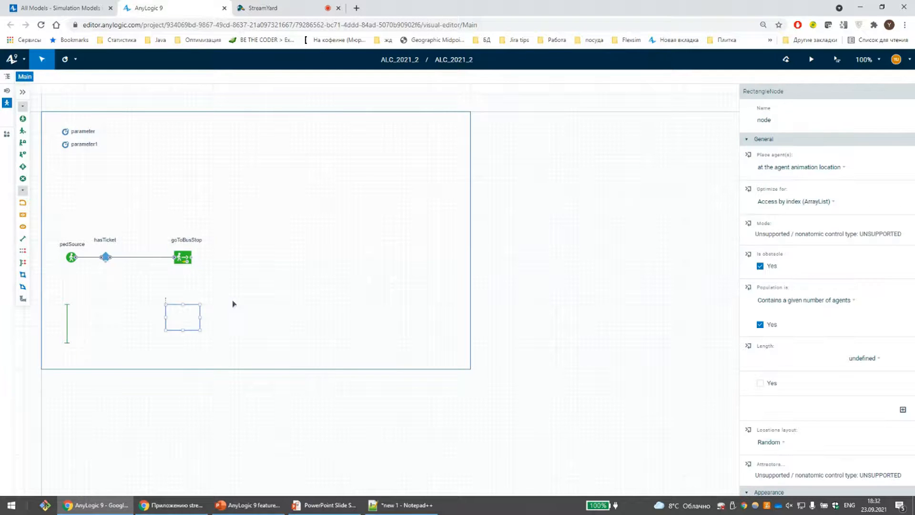
click(183, 257)
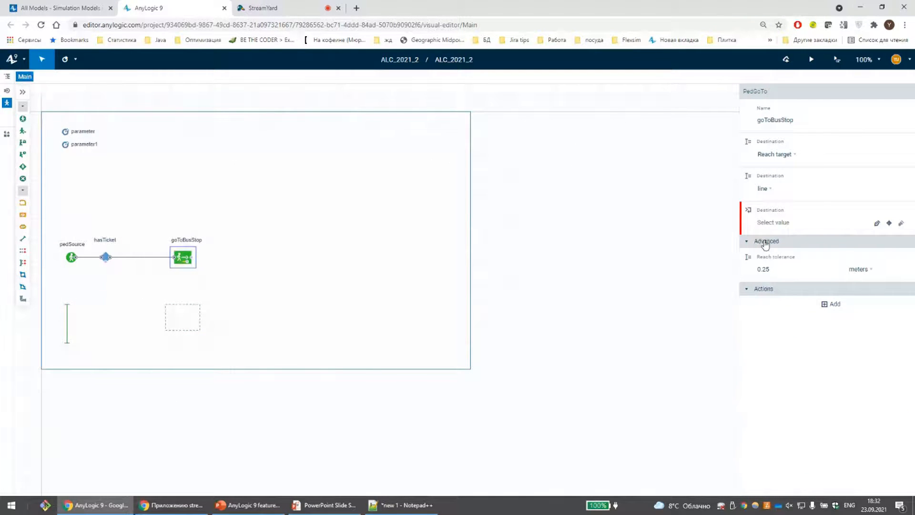
click(773, 222)
click(686, 223)
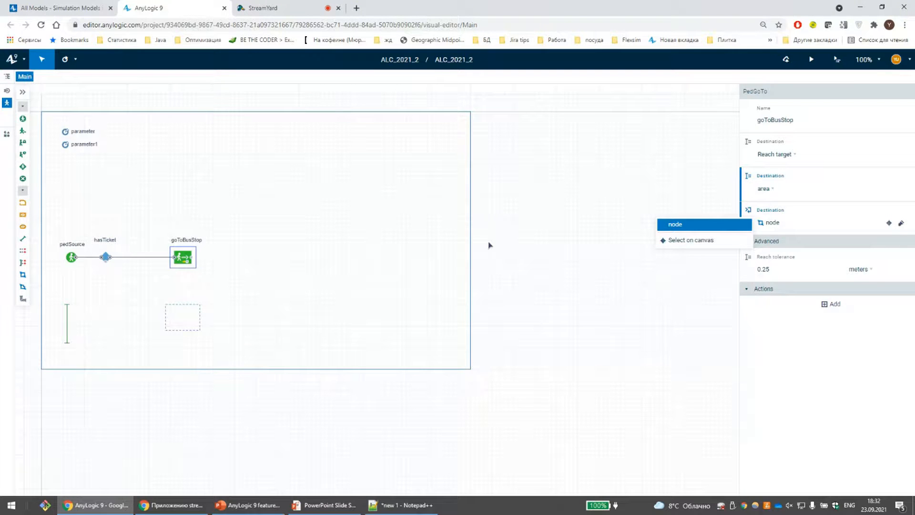
click(481, 241)
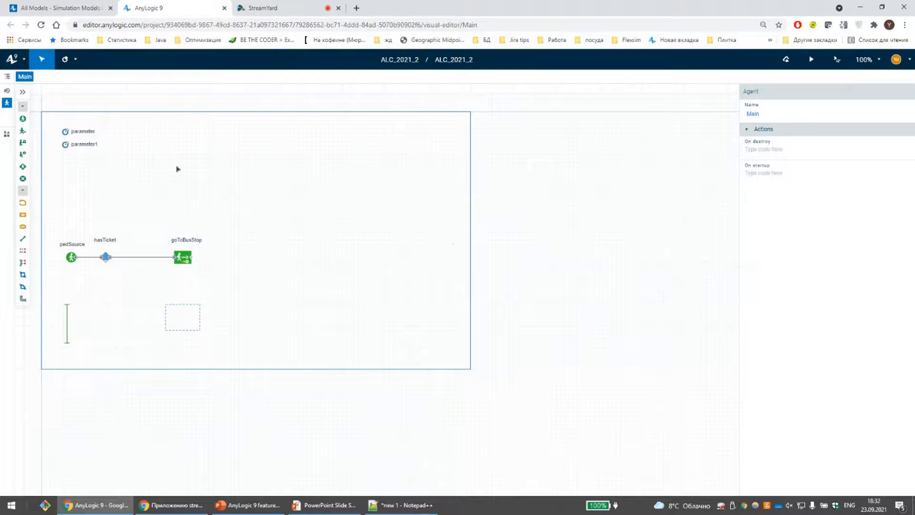
- Add a Ped Service block below the connector between hasTicket and goToBusStop, and name it buyTicket
drag(22, 142, 140, 283)
click(804, 122)
double_click(803, 122)
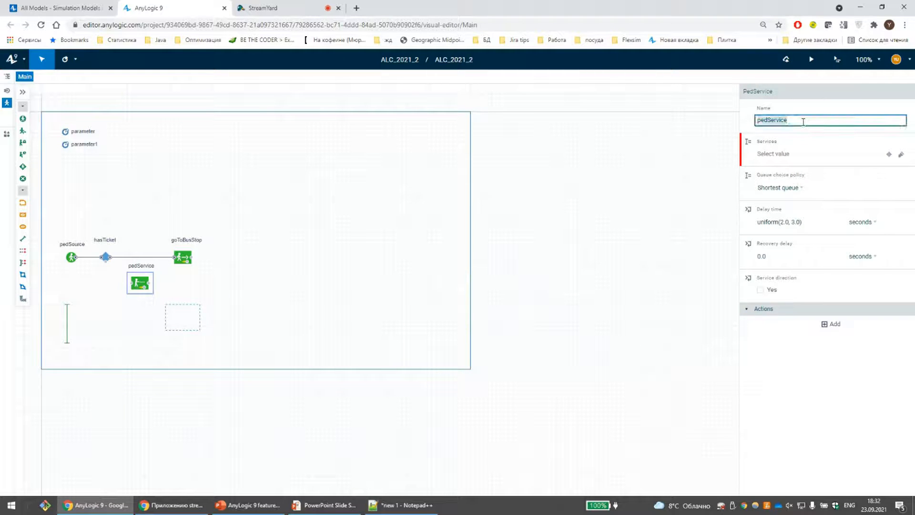
text(buyTicket)
click(276, 275)
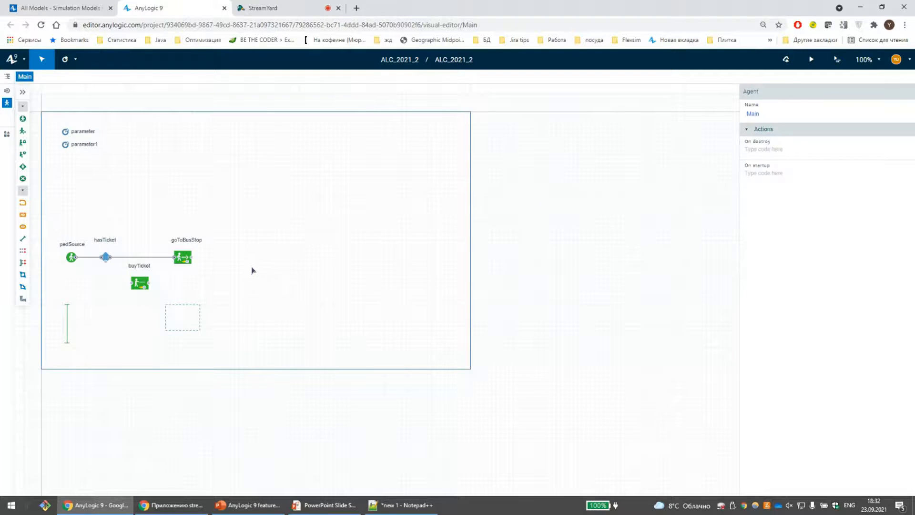
- Connect hasTicket's lower output to buyTicket and buyTicket's output to goToBusStop
double_click(106, 265)
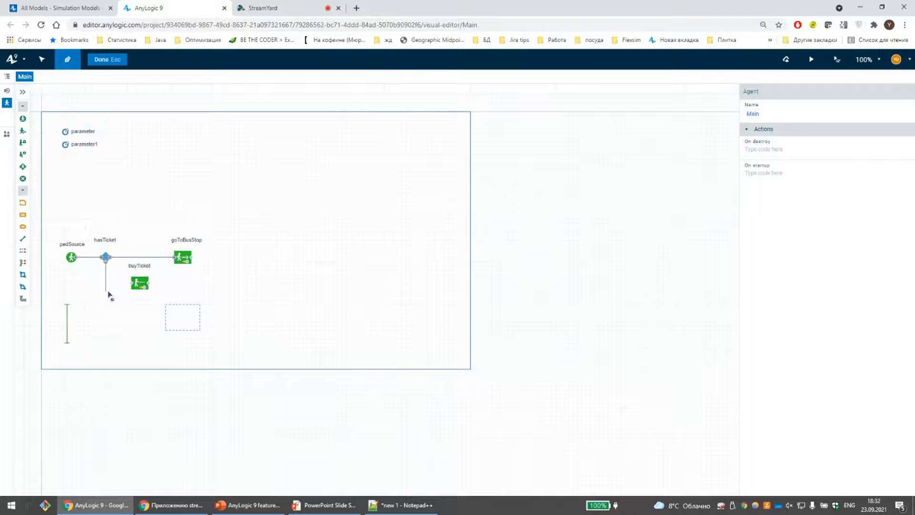
click(132, 284)
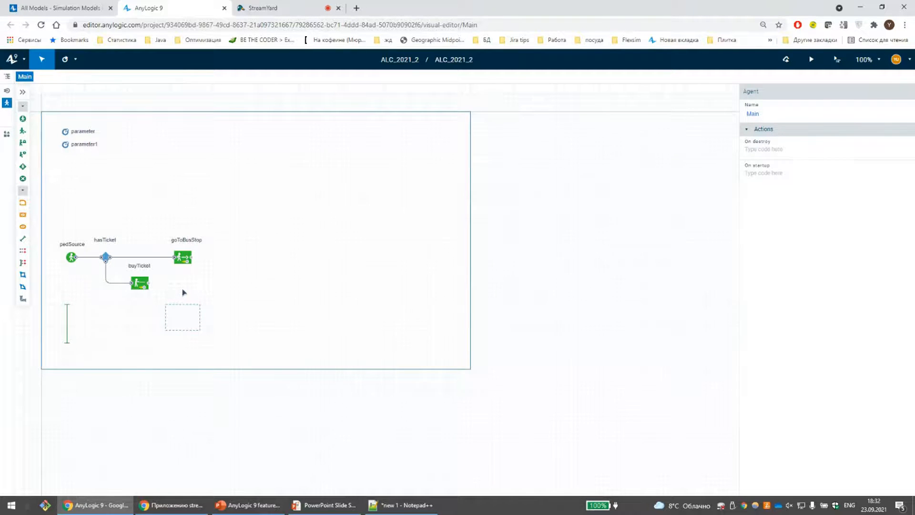
double_click(148, 283)
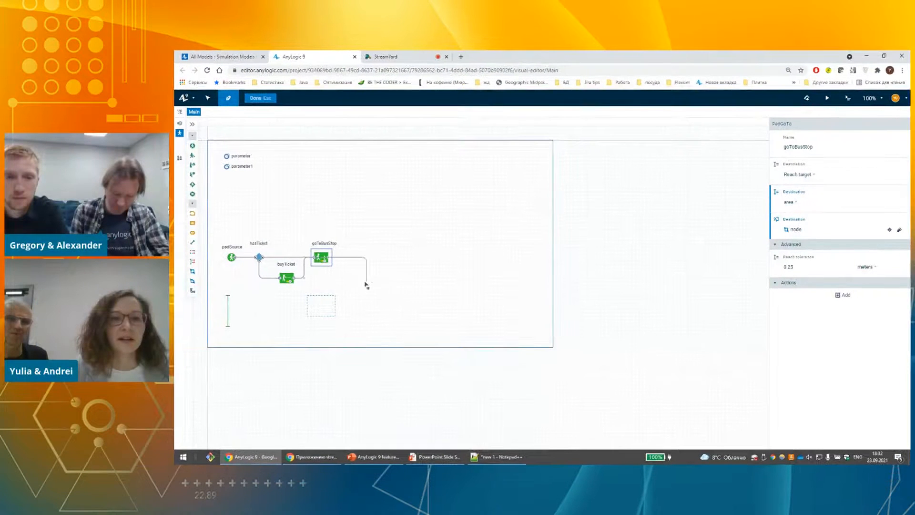
click(181, 257)
key(Escape)
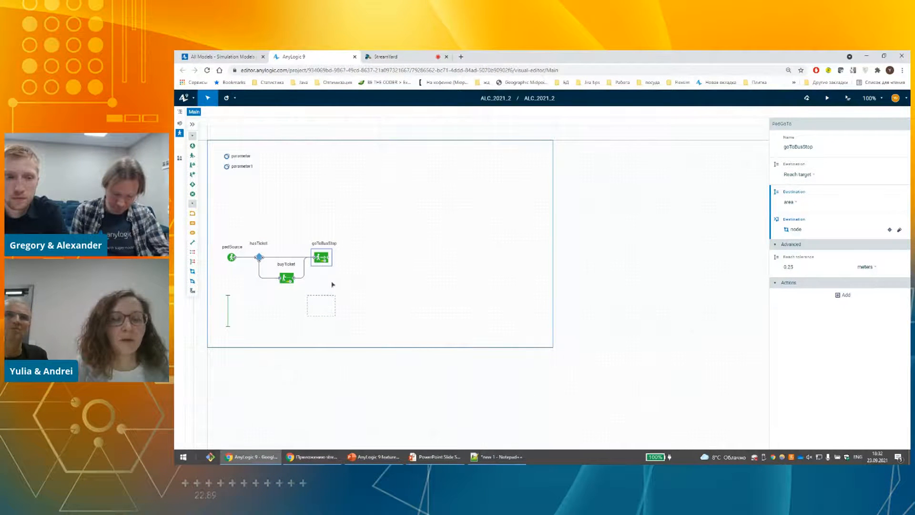
- Shift the buyTicket block slightly up and toward goToBusStop to tidy its position in the flowchart
mouse_move(286, 277)
mouse_down()
mouse_move(293, 240)
mouse_move(295, 277)
mouse_move(292, 206)
mouse_move(395, 201)
mouse_move(409, 249)
mouse_move(355, 279)
mouse_move(241, 281)
mouse_move(231, 235)
mouse_move(320, 200)
mouse_move(297, 260)
mouse_move(342, 276)
mouse_move(295, 269)
mouse_move(290, 230)
mouse_move(295, 278)
mouse_up()
right_click(304, 266)
click(304, 266)
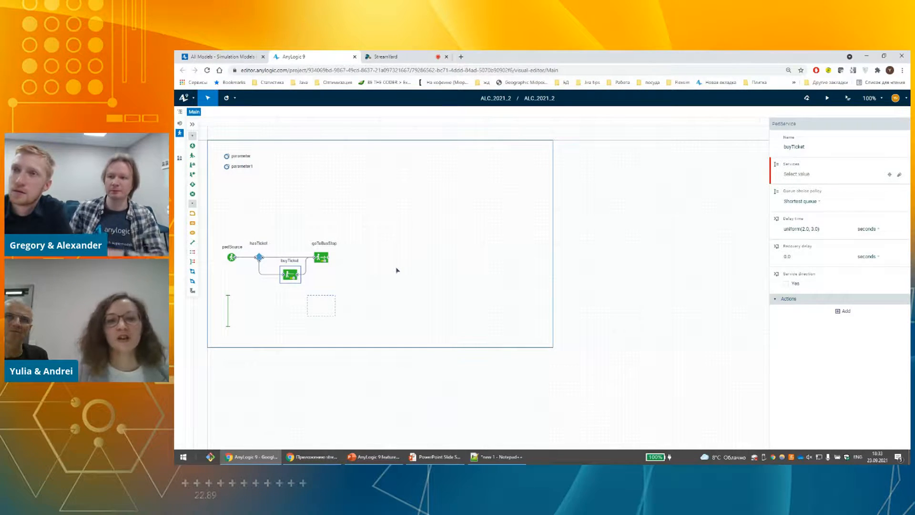
- Extend a connector from goToBusStop's output, attach a PedWait block to it, and set its waiting area to node
double_click(329, 257)
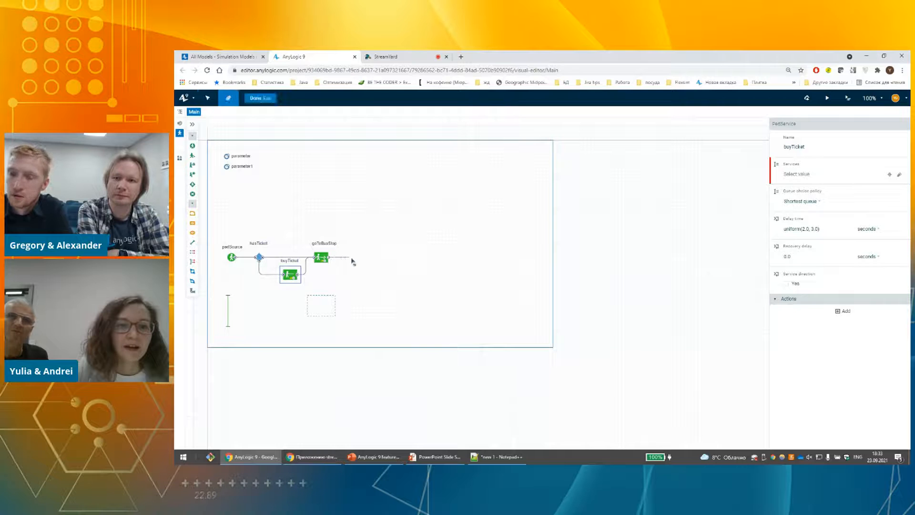
double_click(353, 262)
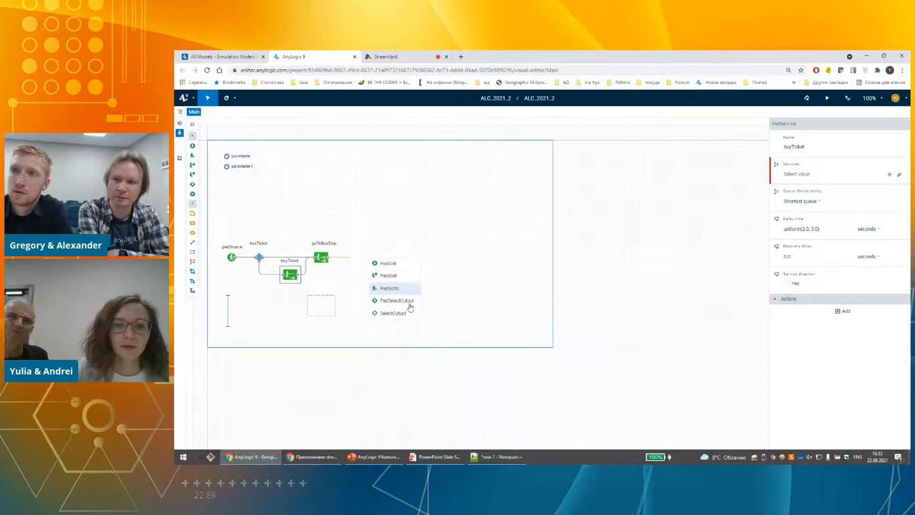
click(389, 277)
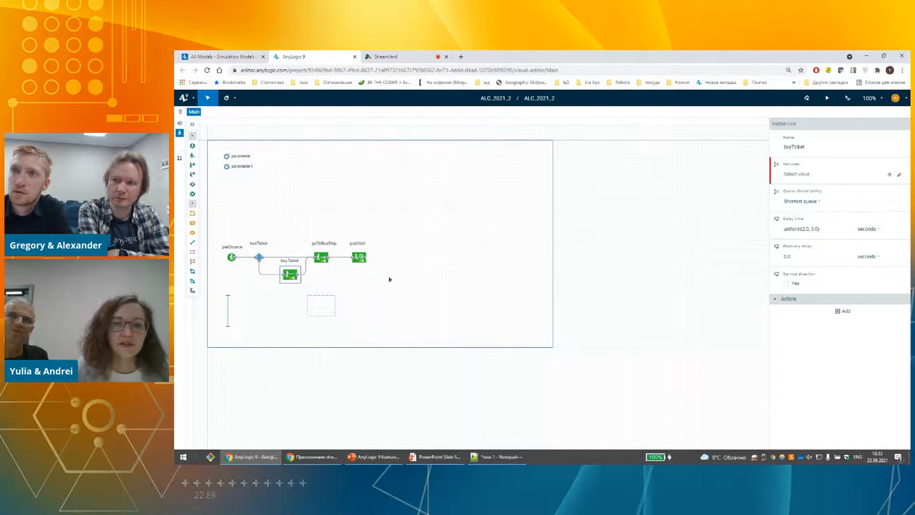
click(361, 259)
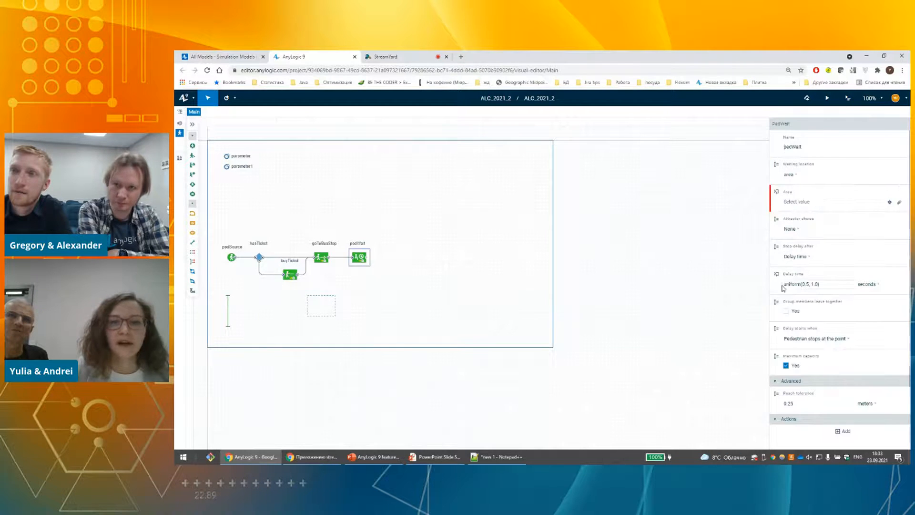
click(805, 202)
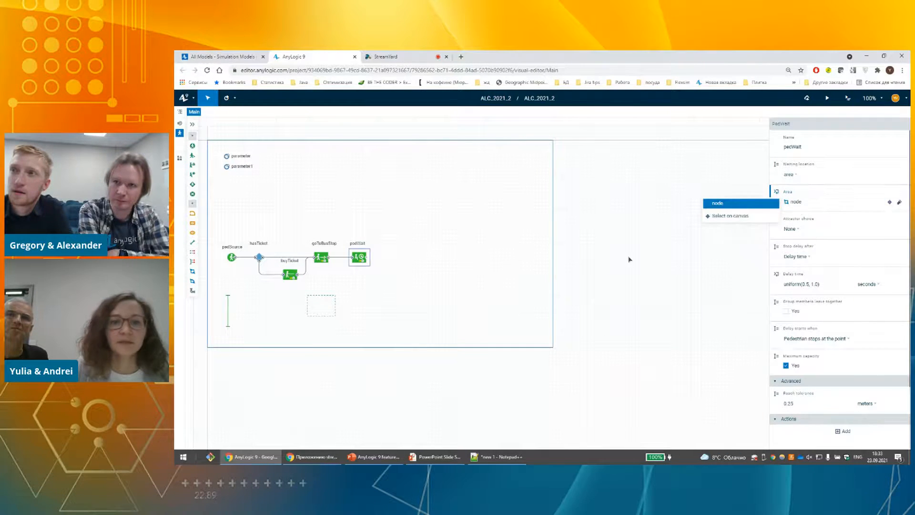
click(459, 272)
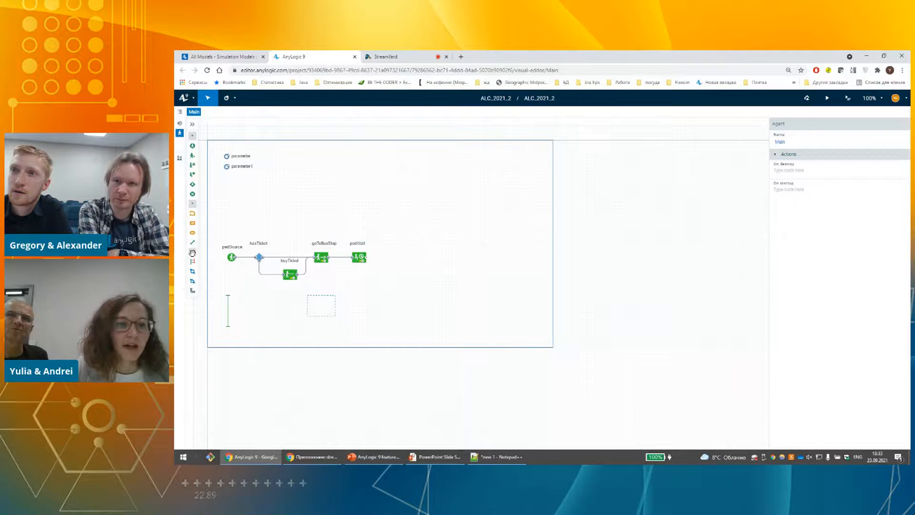
- Place a service with lines below the rectangular node and assign it as the services of buyTicket
click(290, 275)
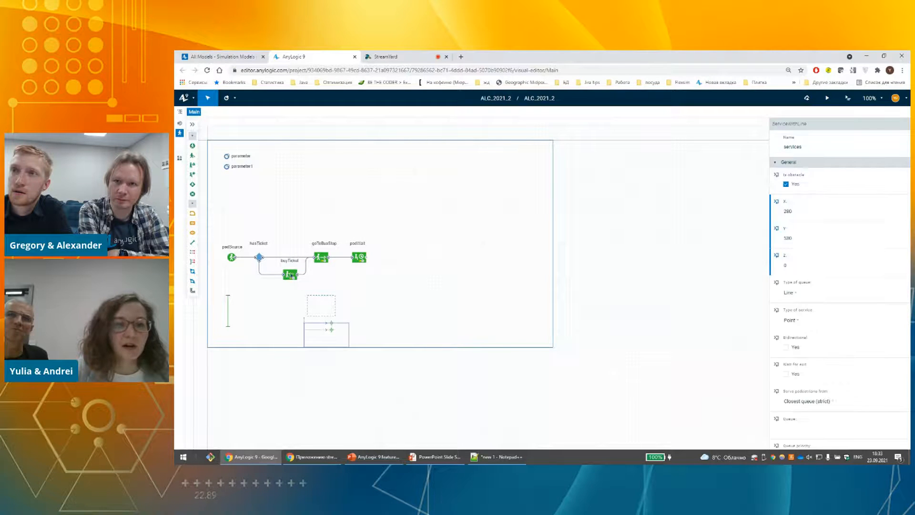
click(830, 181)
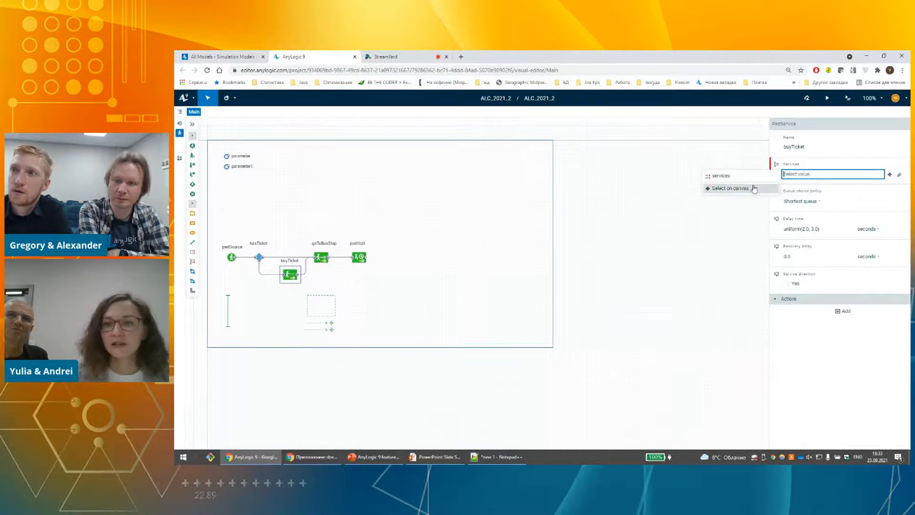
click(486, 269)
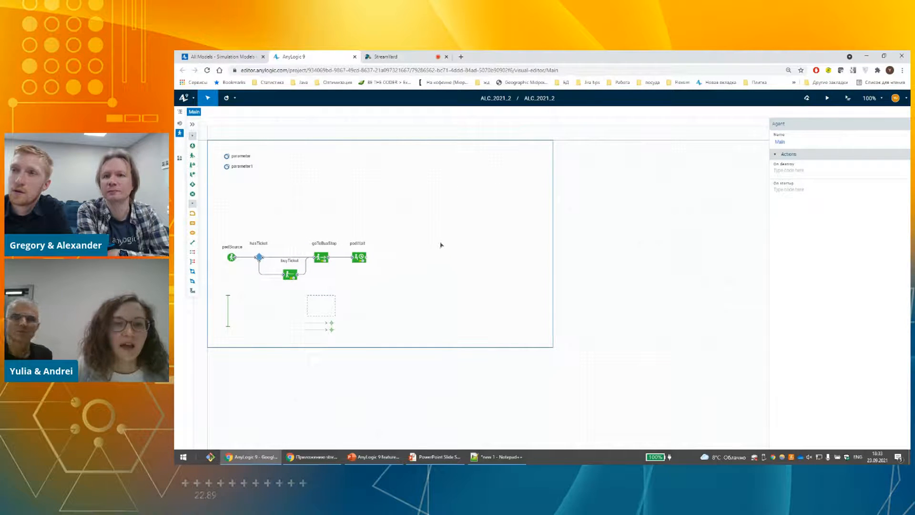
- Add a Source block from the process modeling blocks above pedSource and name it busSource
click(180, 123)
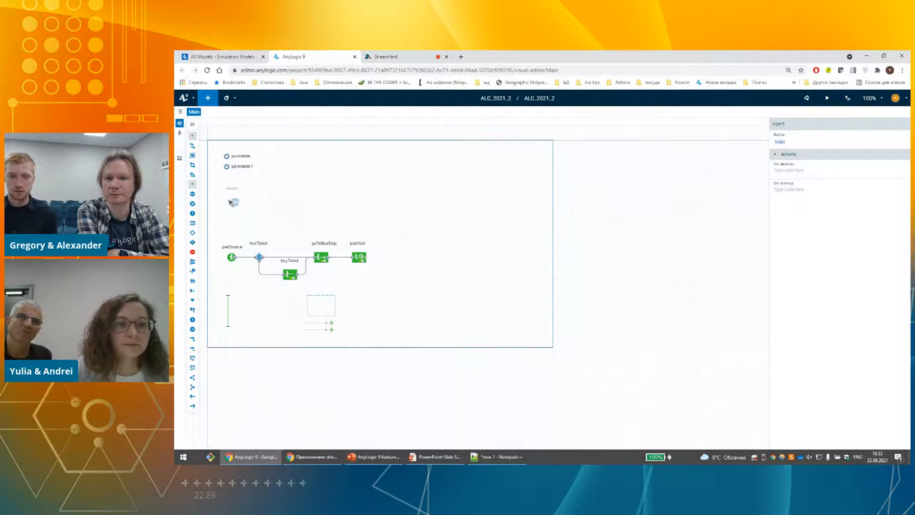
click(814, 145)
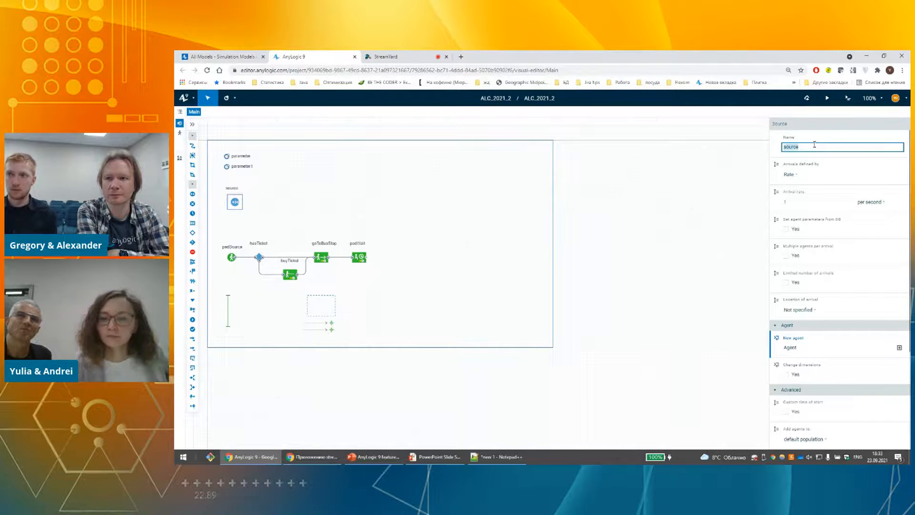
text(busS)
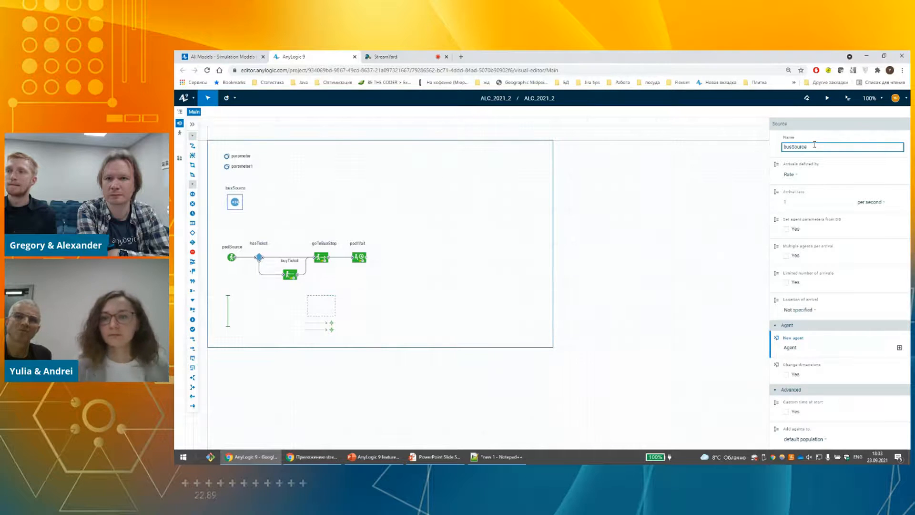
- Define busSource's arrivals by an interarrival time of 1 minute, with the first arrival at model start
click(806, 174)
click(809, 197)
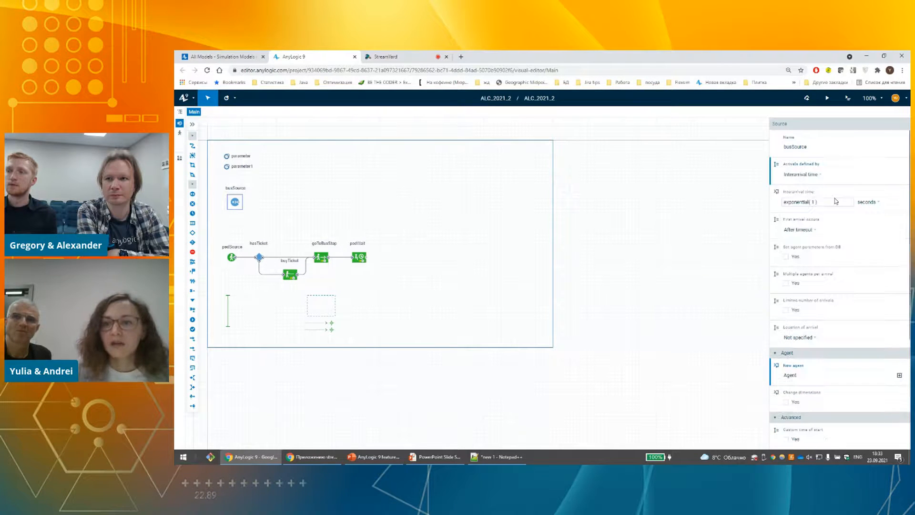
click(829, 202)
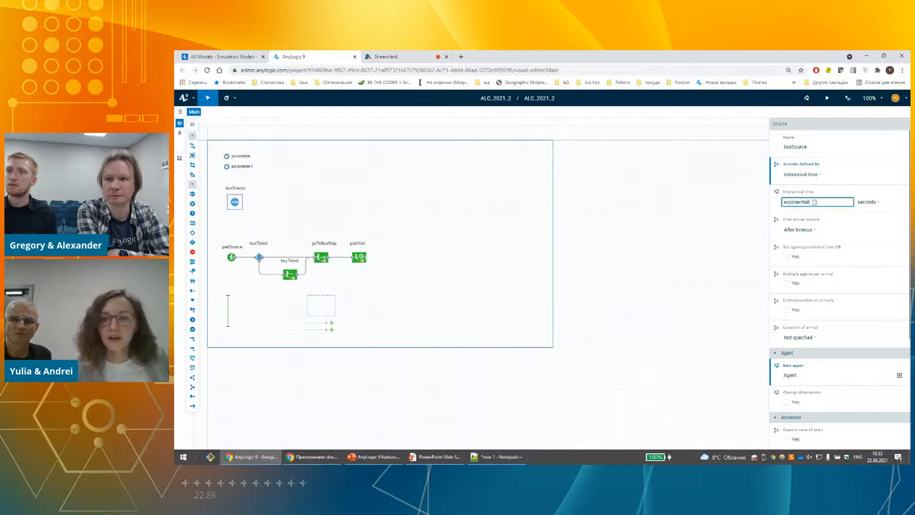
triple_click(812, 203)
text(1)
click(891, 206)
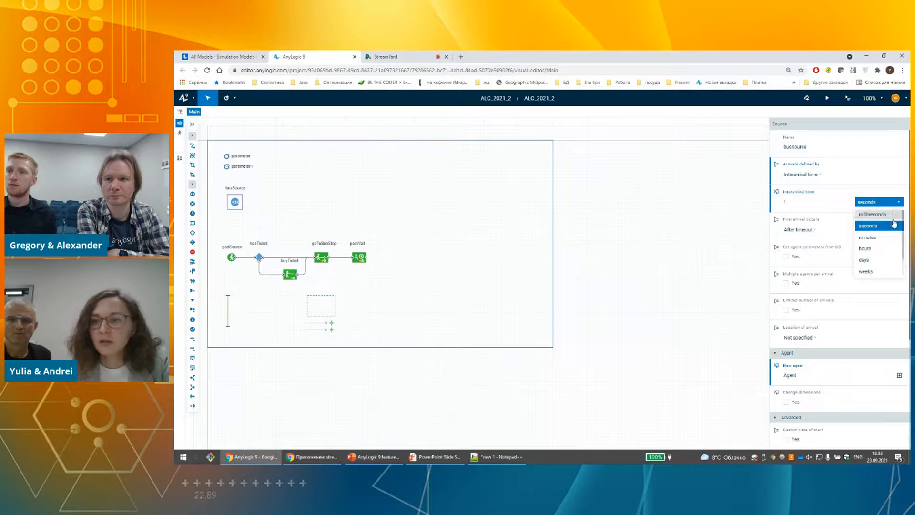
click(880, 237)
click(816, 238)
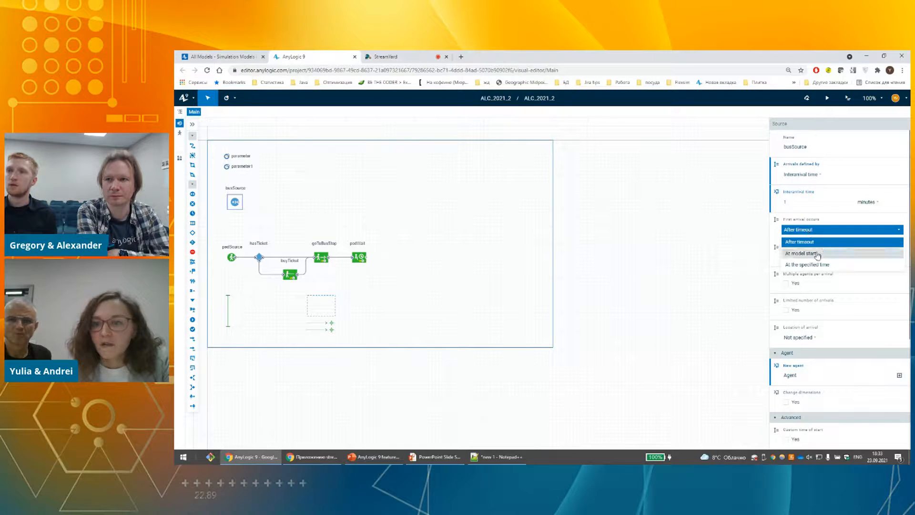
click(819, 249)
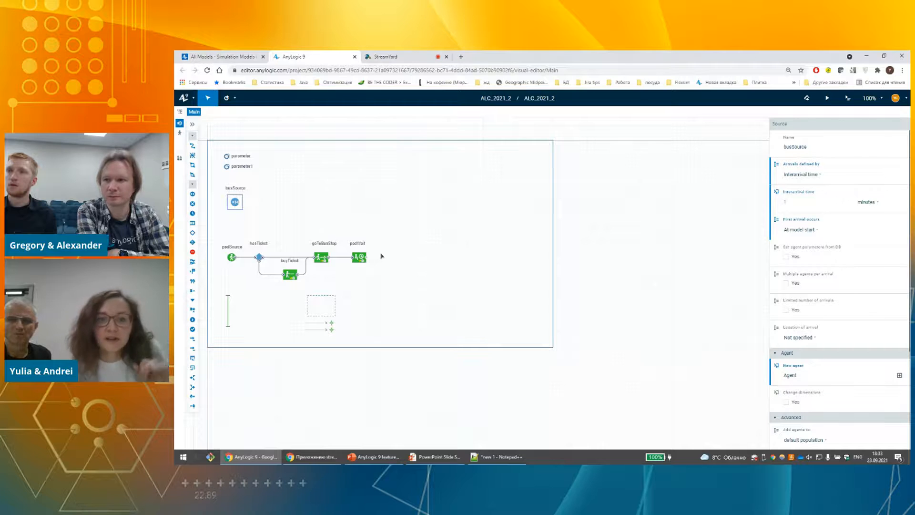
- Move the whole pedestrian flowchart up, closer to busSource
click(429, 269)
drag(255, 266, 222, 282)
drag(407, 283, 218, 241)
drag(321, 261, 323, 242)
click(366, 176)
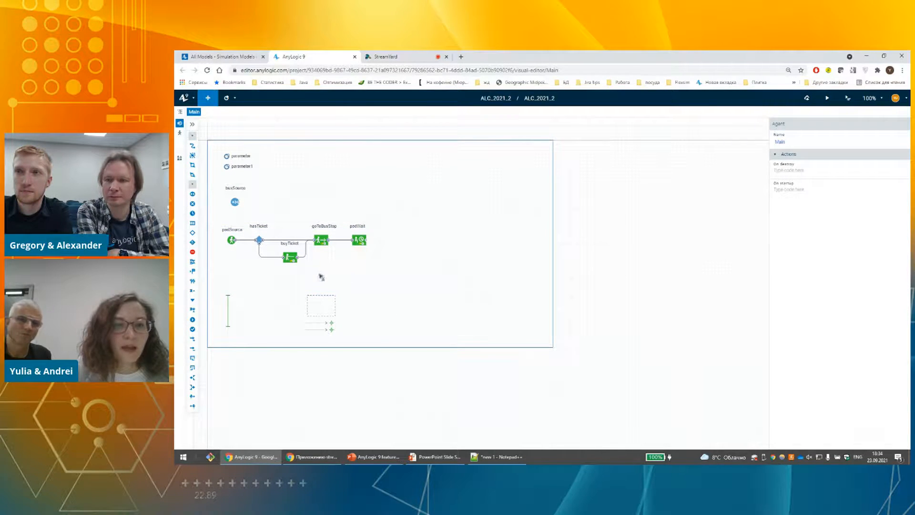
- Place a point node below goToBusStop and set busSource's location of arrival to Network / GIS node with node1
click(321, 278)
click(235, 203)
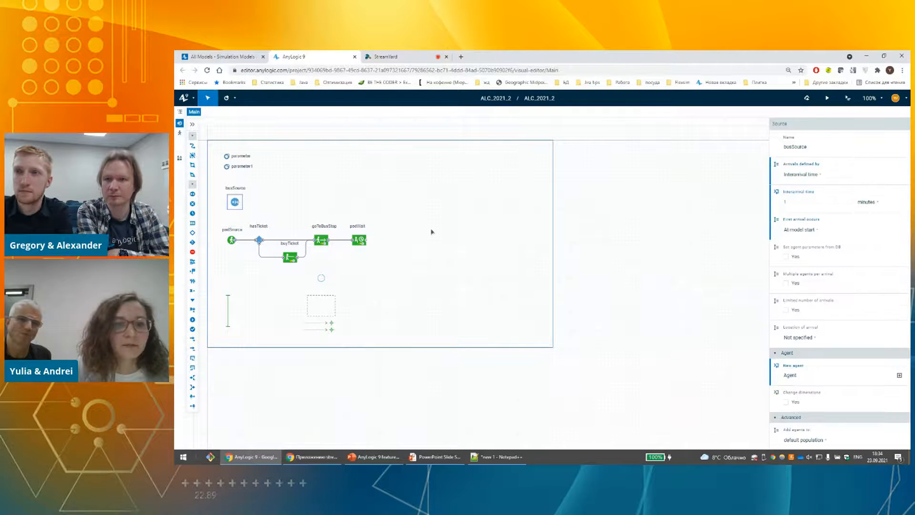
click(801, 337)
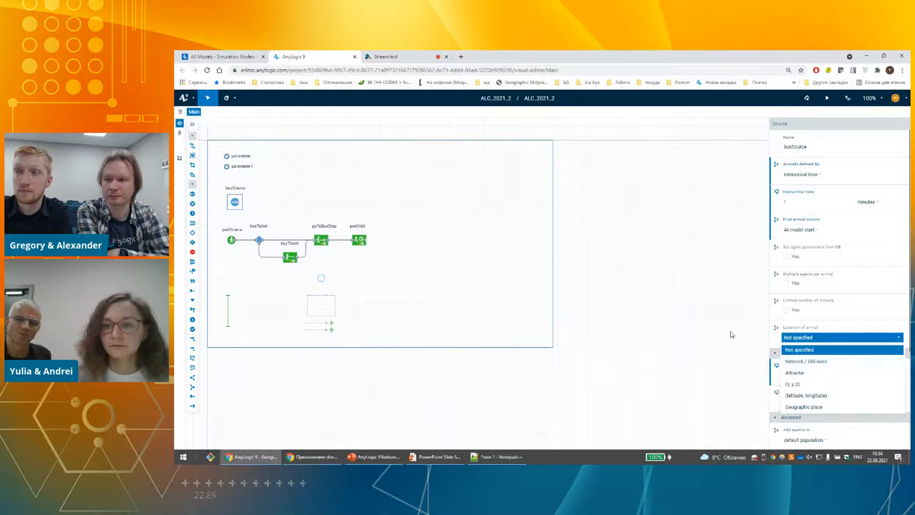
click(810, 360)
click(798, 365)
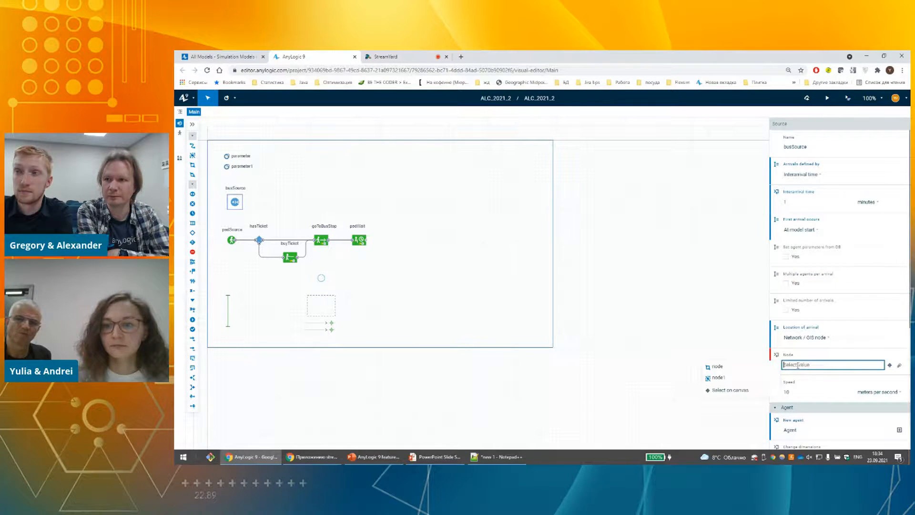
click(719, 377)
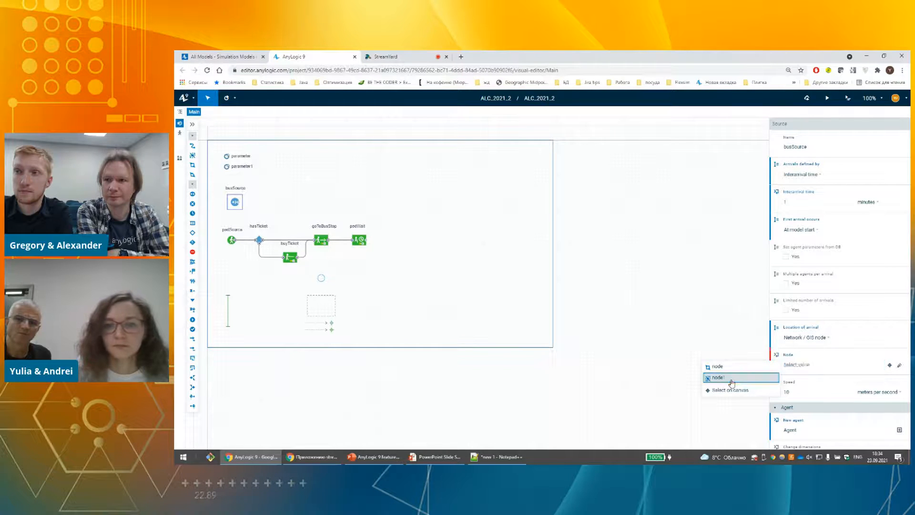
- Set the unit of busSource's speed to kilometers per hour
click(875, 394)
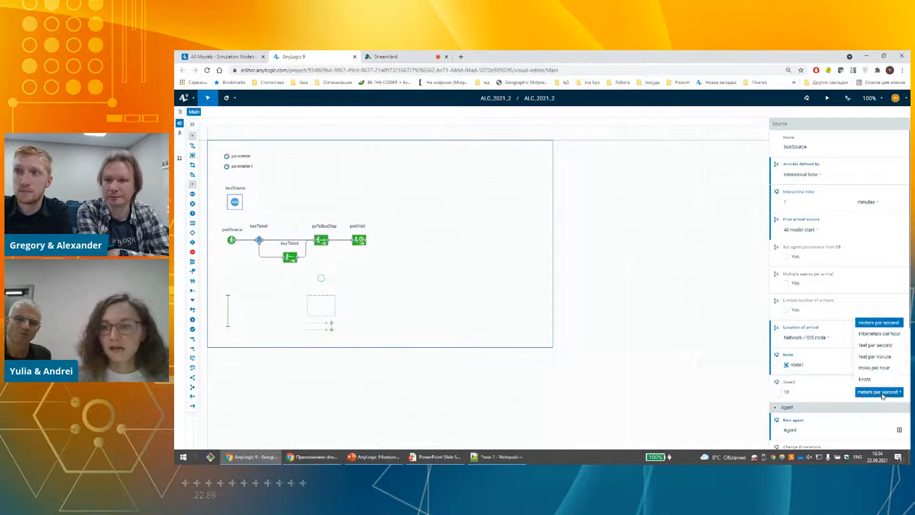
click(881, 339)
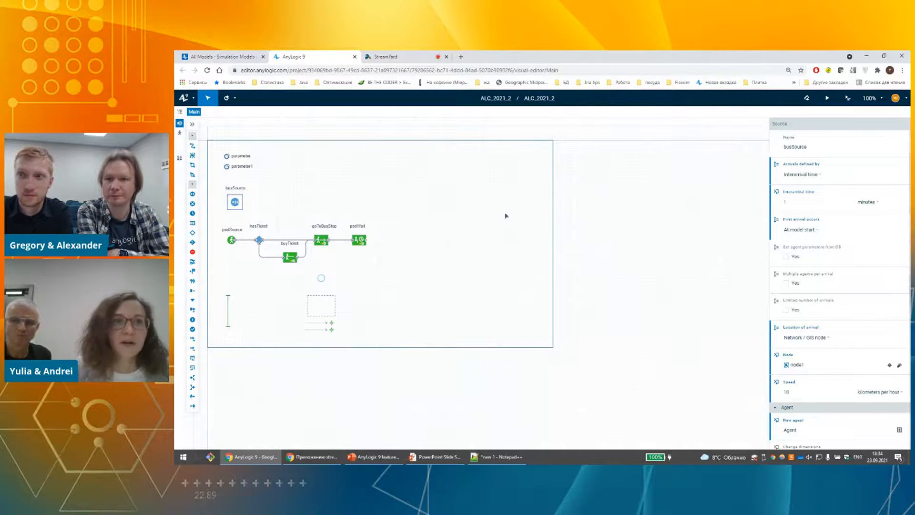
click(327, 192)
- Add a Delay block connected to the output of busSource
click(235, 201)
drag(241, 205, 260, 203)
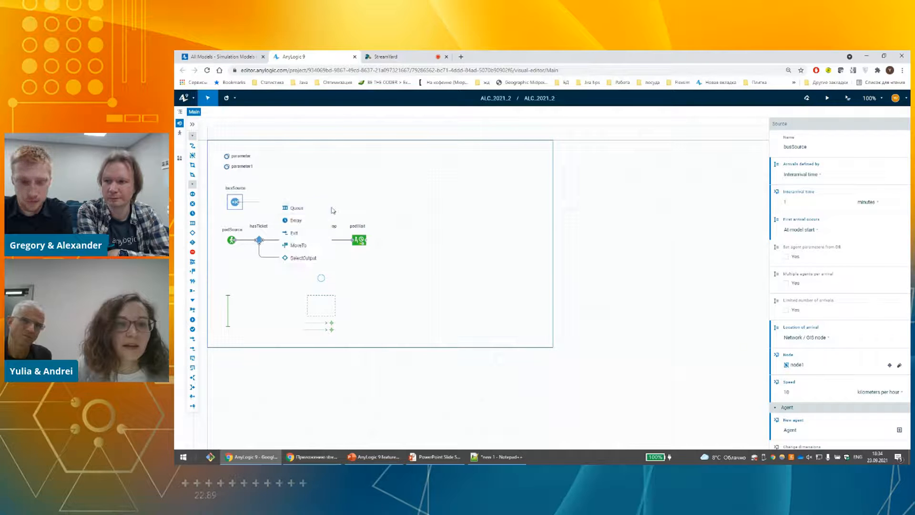
click(296, 221)
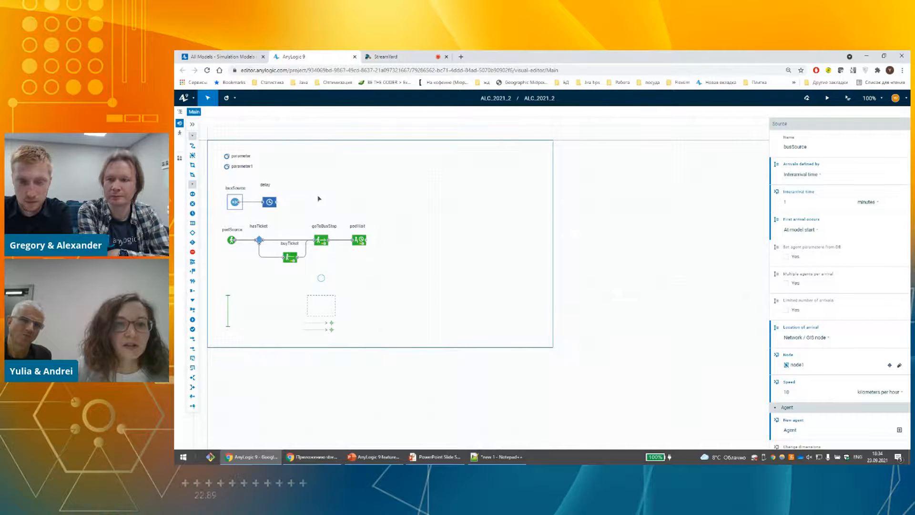
- Set the delay block's agent location to node1 and its delay time to triangular(20, 30, 40) seconds
click(269, 203)
click(810, 283)
click(743, 296)
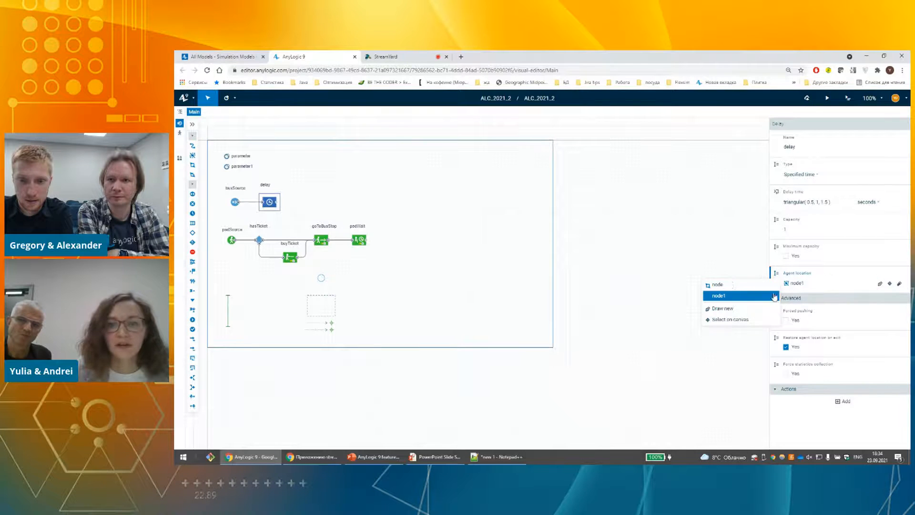
click(805, 201)
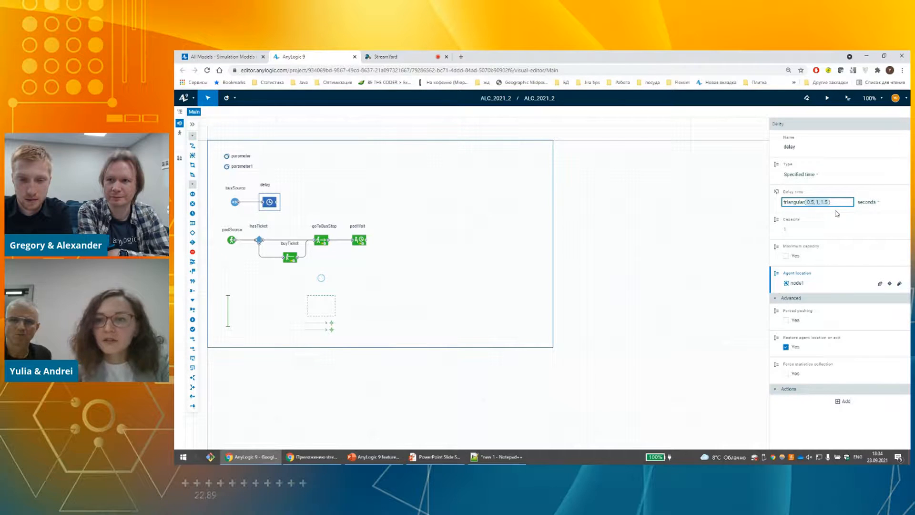
text(20)
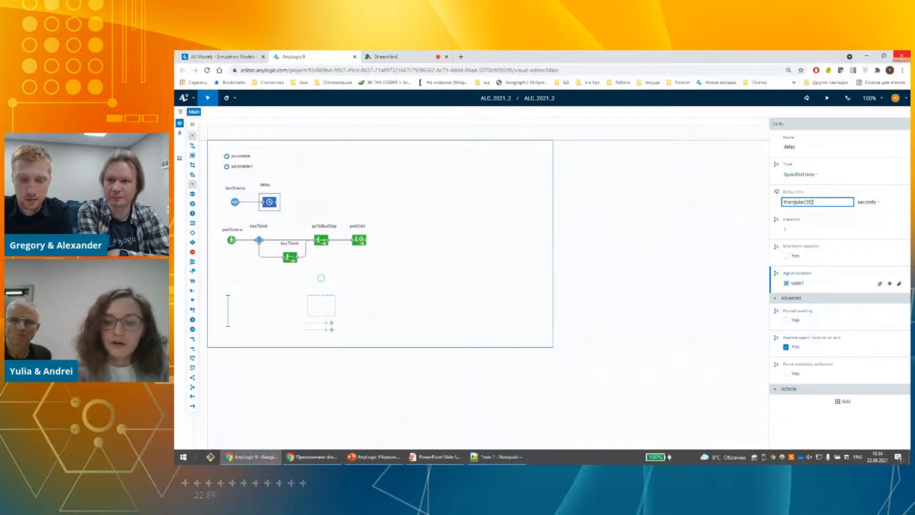
text(, 30, 40)
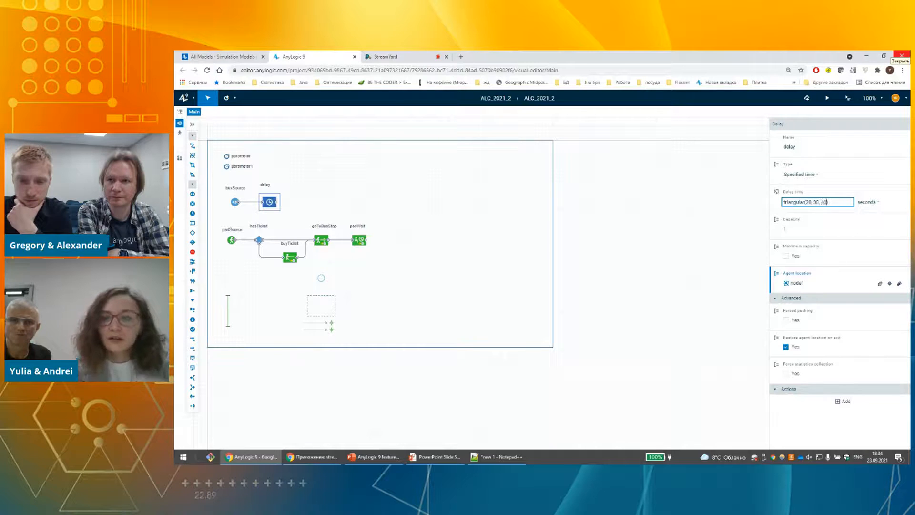
click(471, 216)
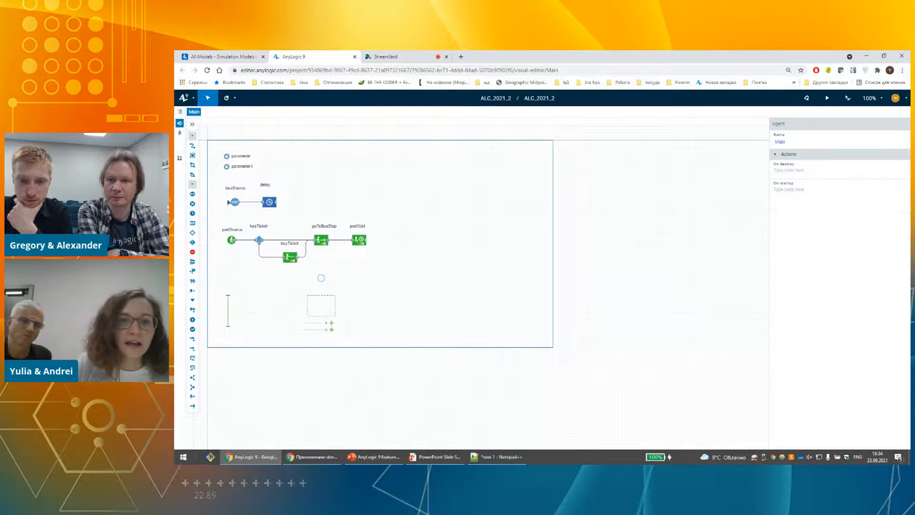
- Extend the bus flowchart after delay with a Pickup block followed by a MoveTo block
double_click(277, 203)
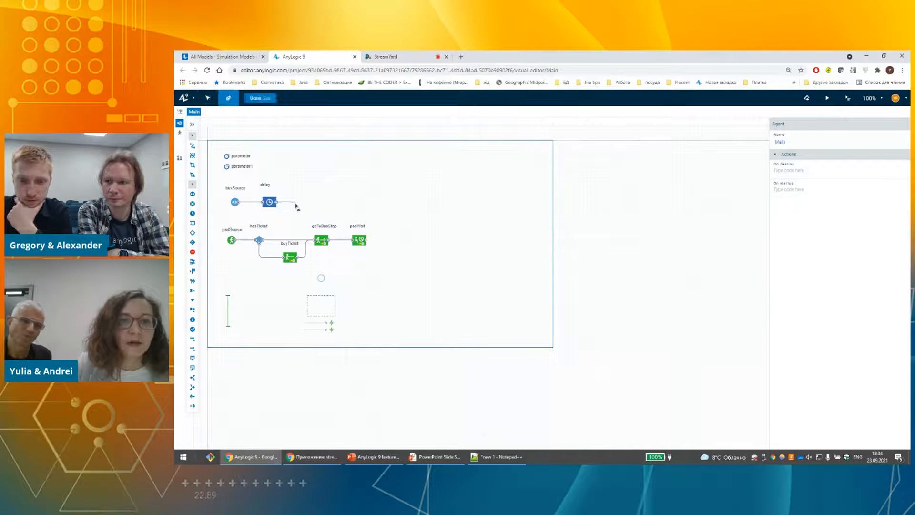
click(296, 206)
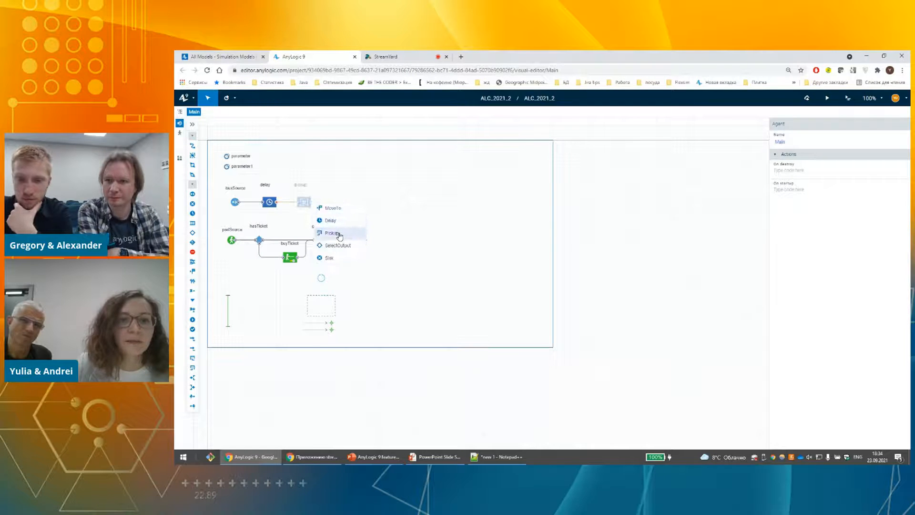
click(338, 234)
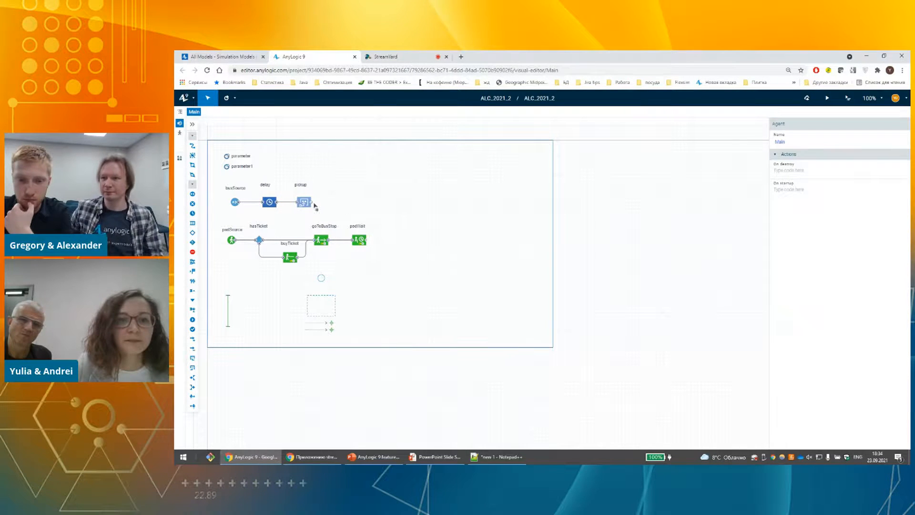
double_click(312, 202)
click(347, 204)
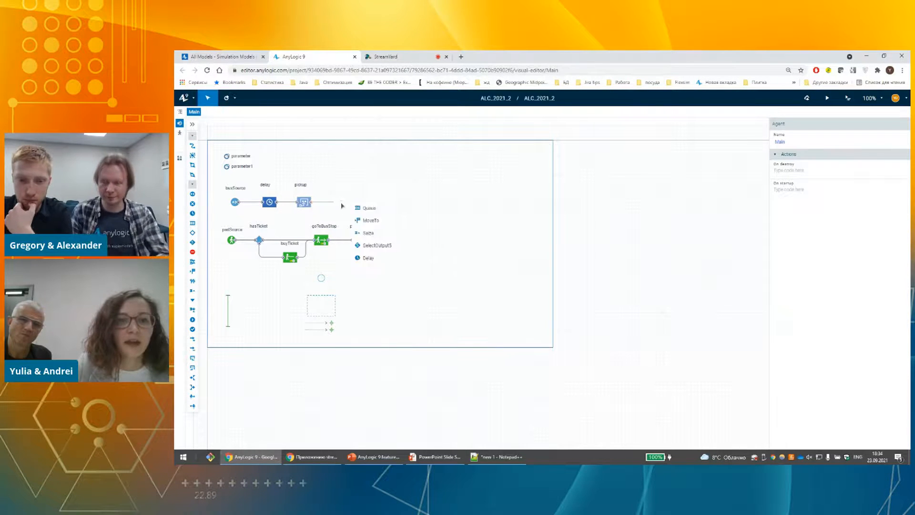
click(377, 221)
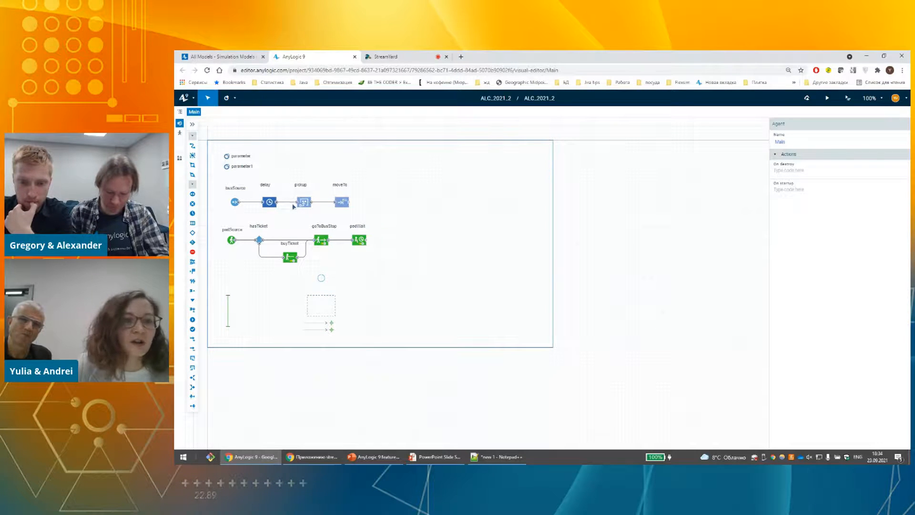
- Place a second point node near the frame's right edge, level with node1, and make node2 the destination of moveTo
click(192, 155)
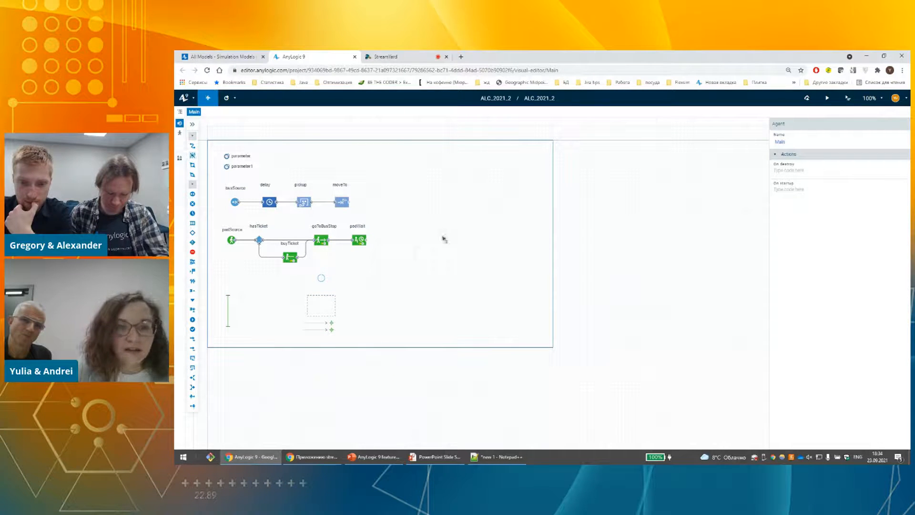
click(532, 278)
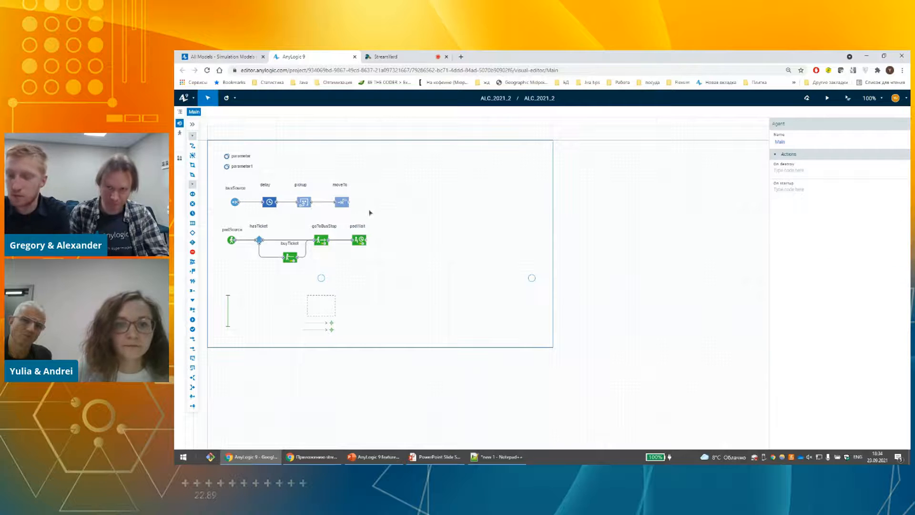
click(340, 204)
click(810, 229)
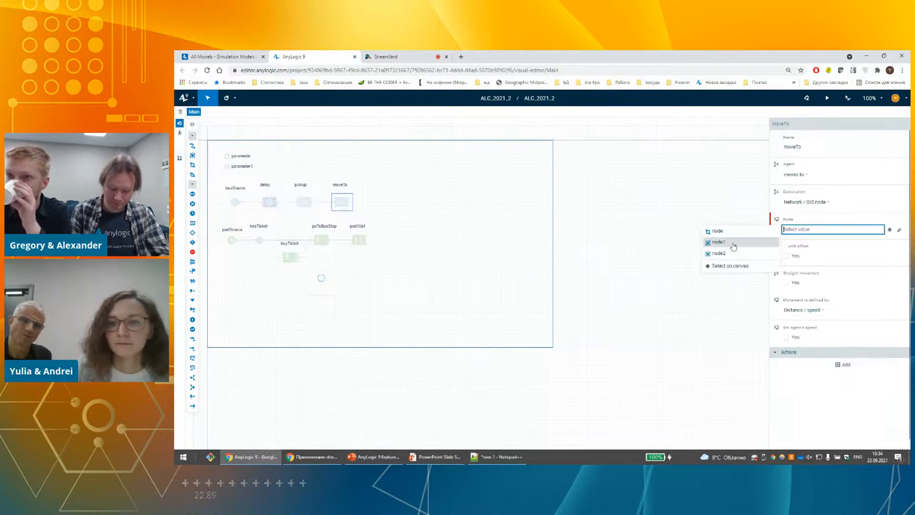
click(727, 259)
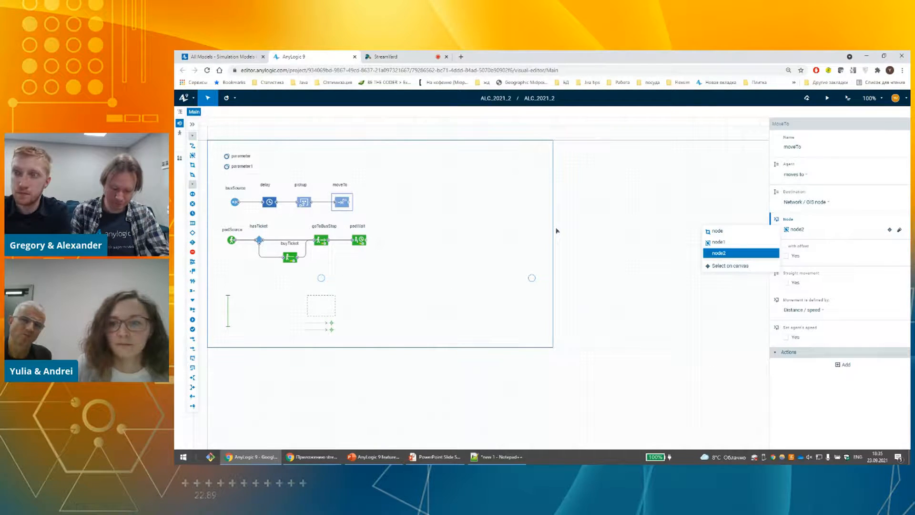
click(443, 225)
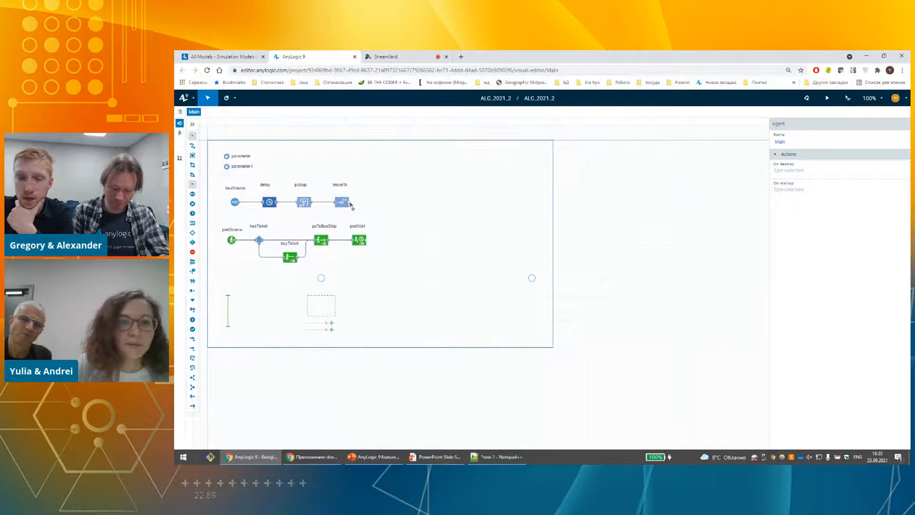
- Finish the bus flowchart with a Sink block connected after moveTo
click(372, 201)
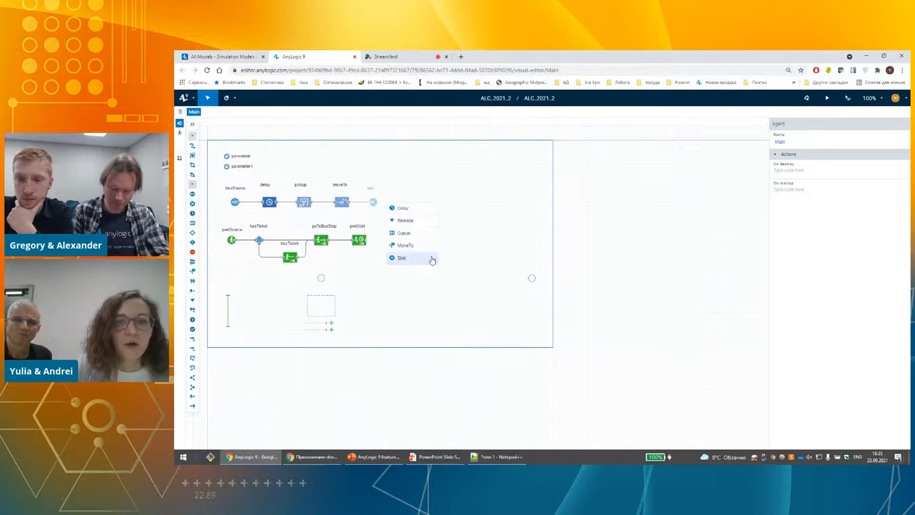
click(432, 260)
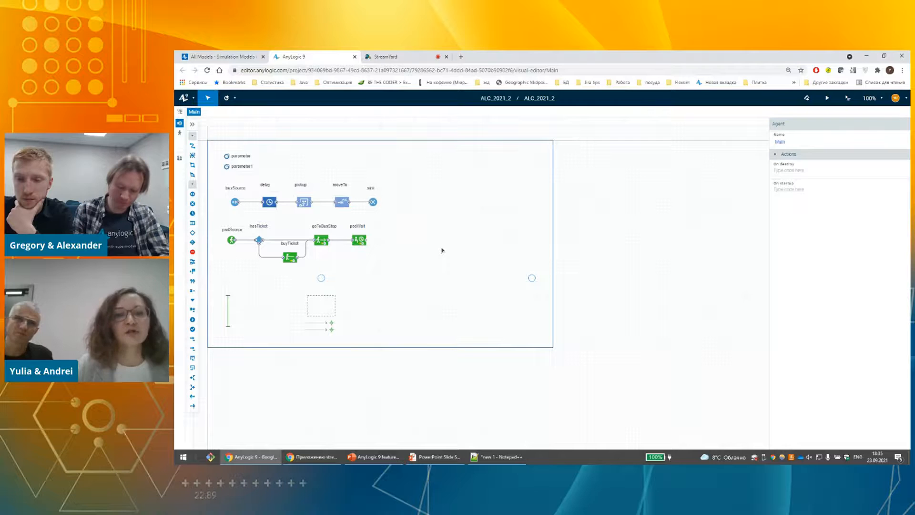
- Add a Queue block from the process modeling blocks to the right of pedWait
click(179, 134)
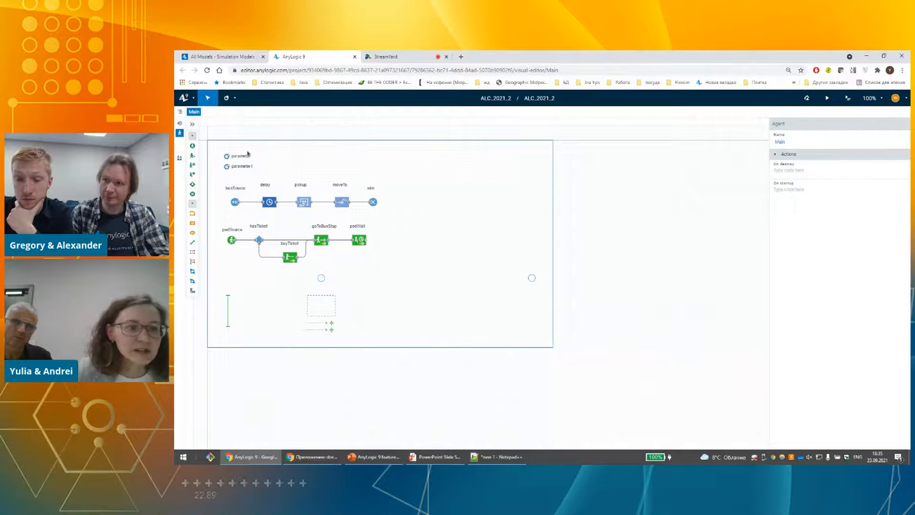
click(180, 124)
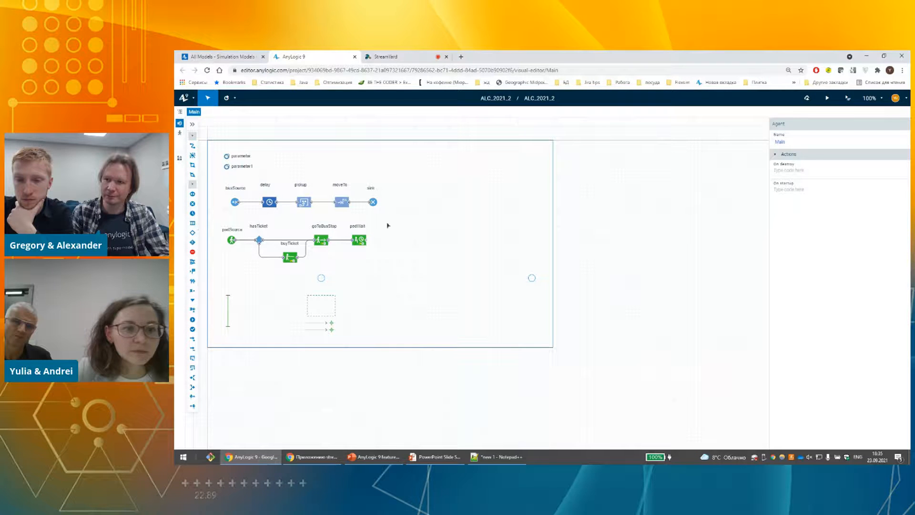
drag(216, 228, 391, 238)
click(372, 256)
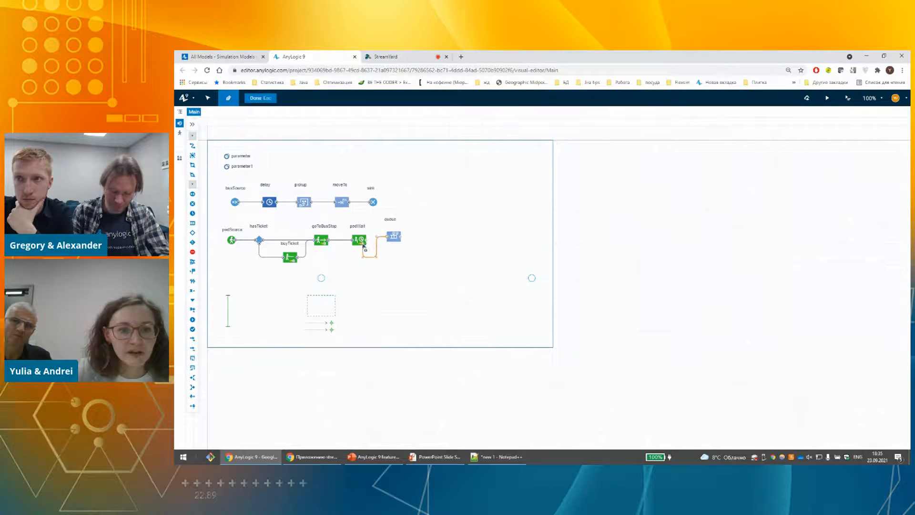
- Reduce the connector between pedWait and queue to a direct line by removing its extra bend points
click(371, 243)
double_click(376, 257)
right_click(375, 257)
click(379, 261)
click(399, 261)
right_click(375, 257)
click(384, 262)
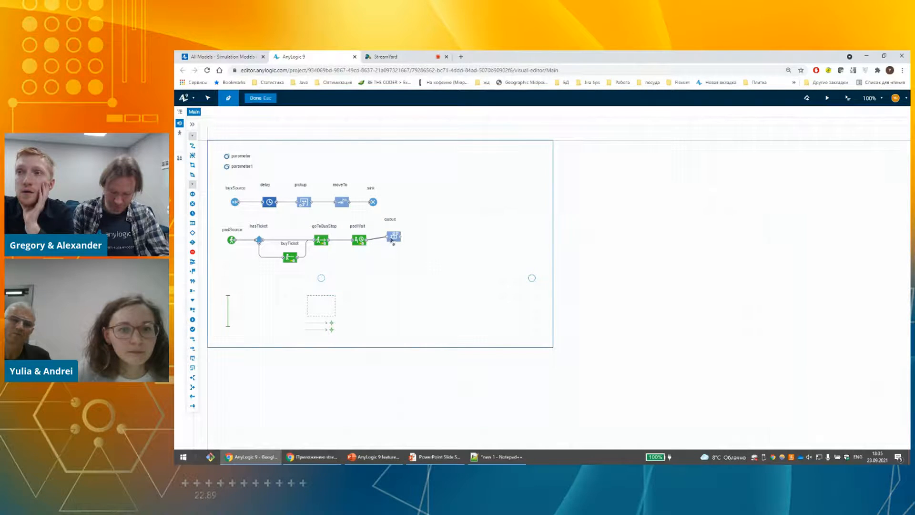
- Align the queue block horizontally with pedWait and straighten the connector between them
click(391, 240)
drag(392, 239, 393, 242)
double_click(385, 240)
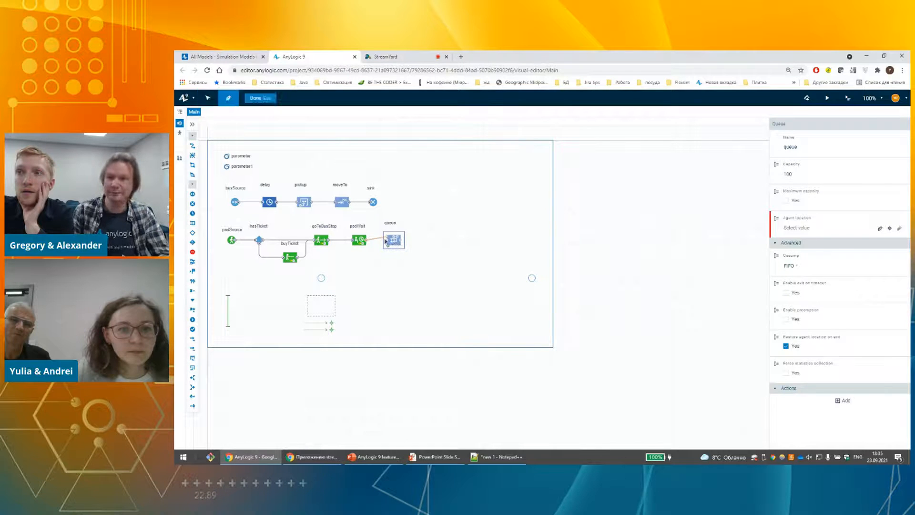
click(410, 254)
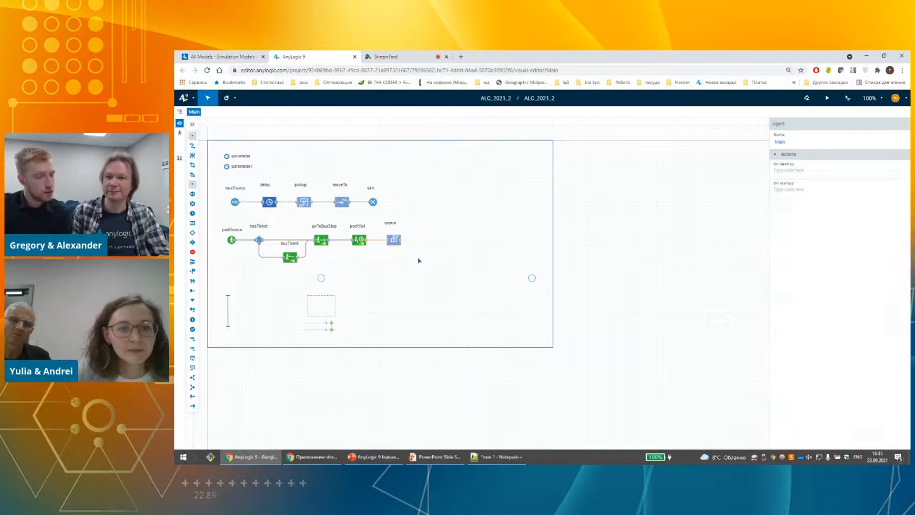
double_click(387, 241)
click(401, 249)
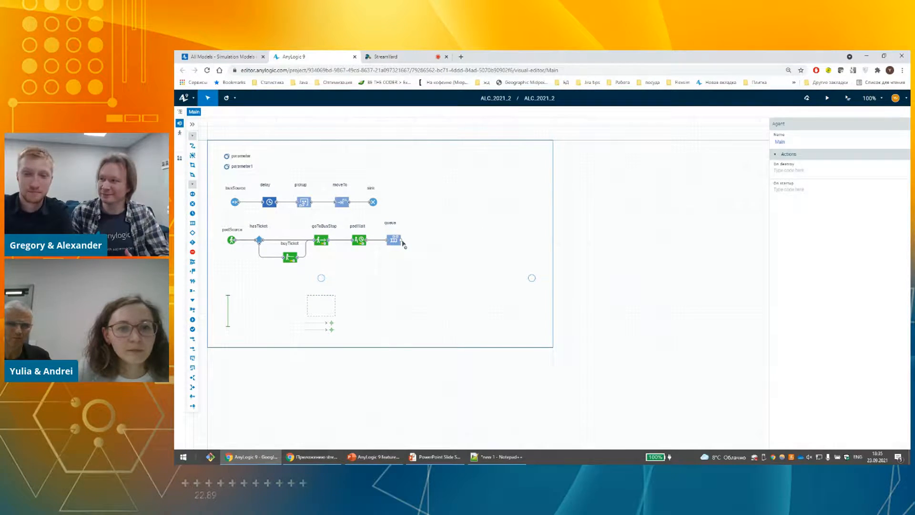
- Connect the output of queue to the lower port of the pickup block
click(402, 241)
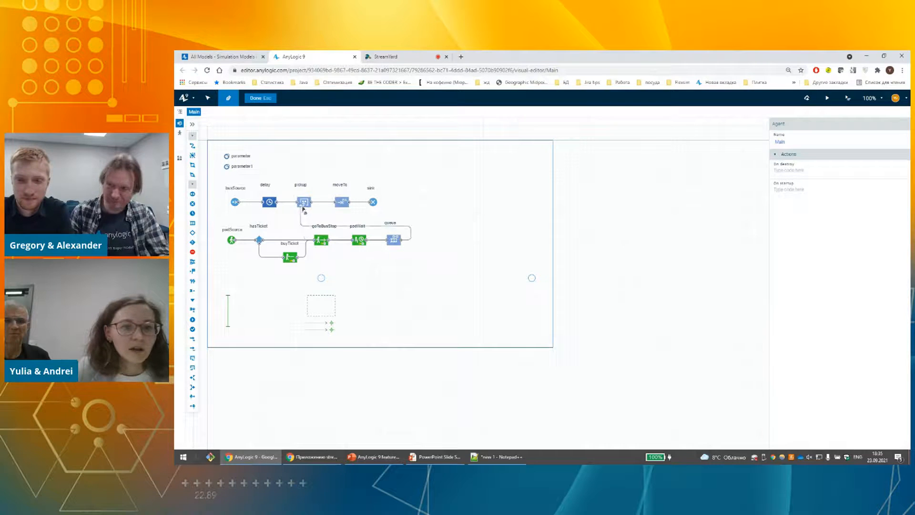
click(303, 208)
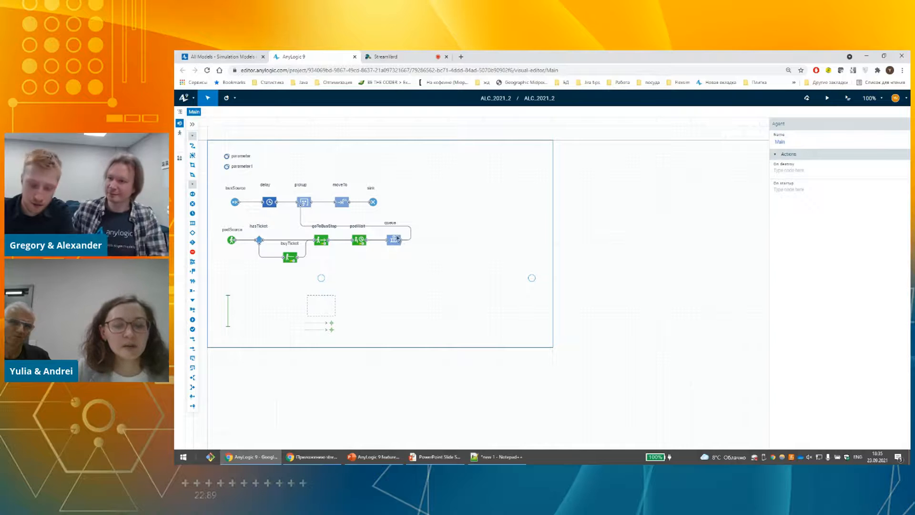
click(300, 208)
key(Escape)
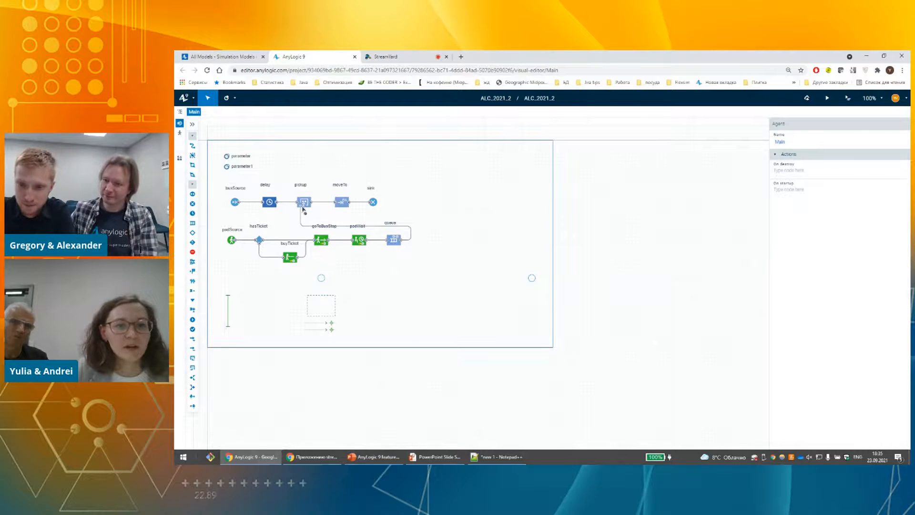
- Move the horizontal segment of the queue-to-pickup connector up, clear of the pedestrian block labels
click(376, 226)
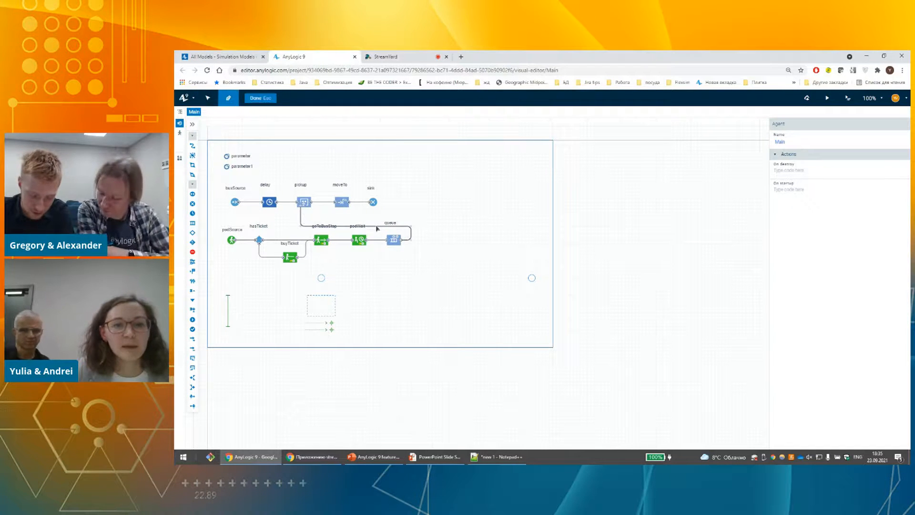
drag(377, 226, 378, 218)
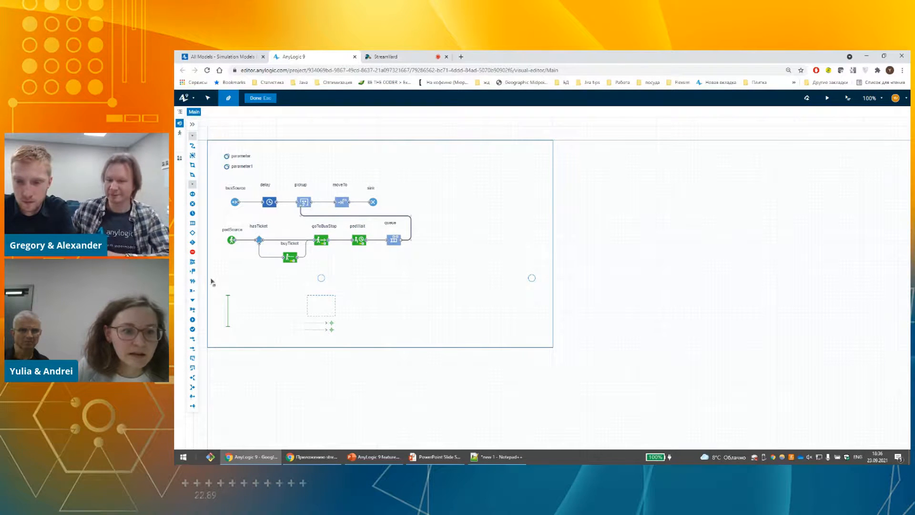
key(Escape)
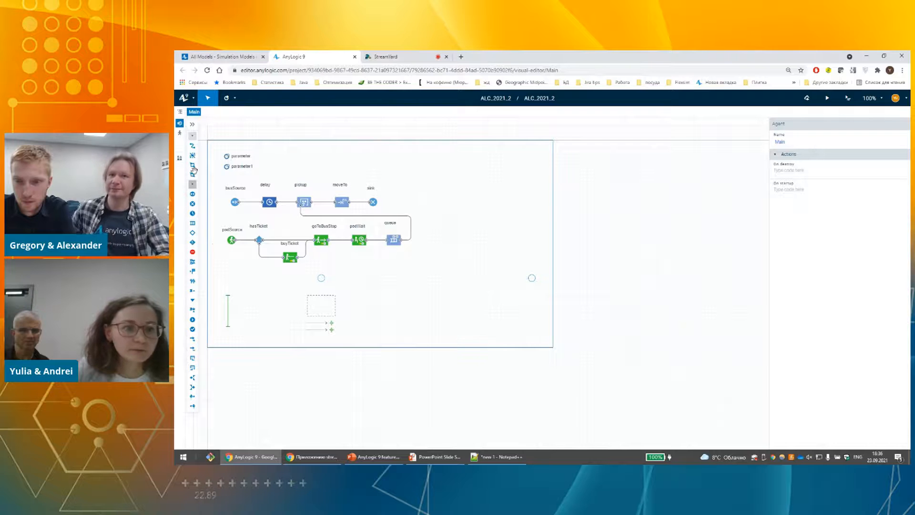
- Draw a horizontal path across the frame through the two point nodes and make it a Road with a width of 3 meters
click(193, 147)
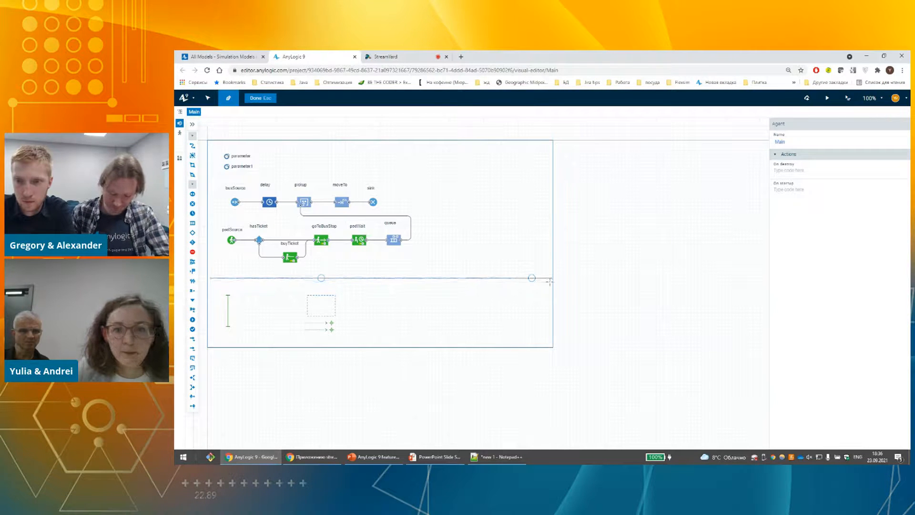
double_click(551, 282)
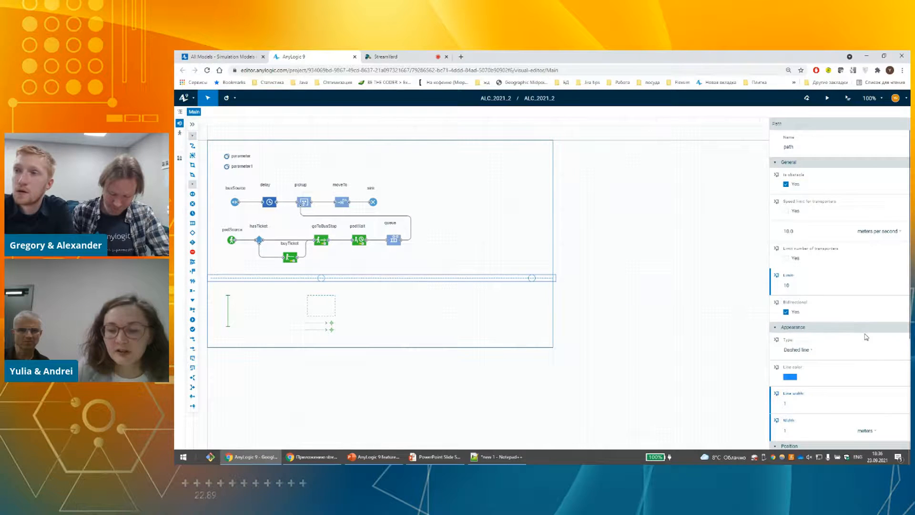
scroll(862, 348, down, 2)
click(810, 273)
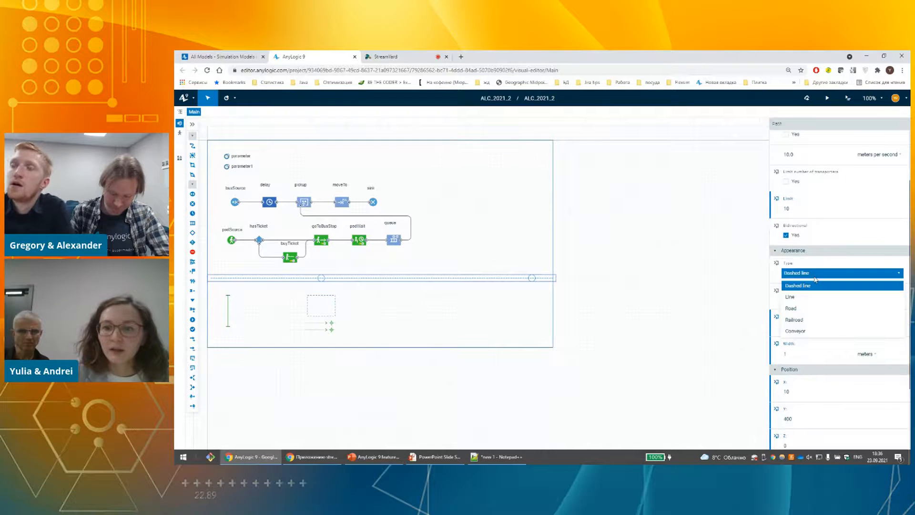
click(812, 309)
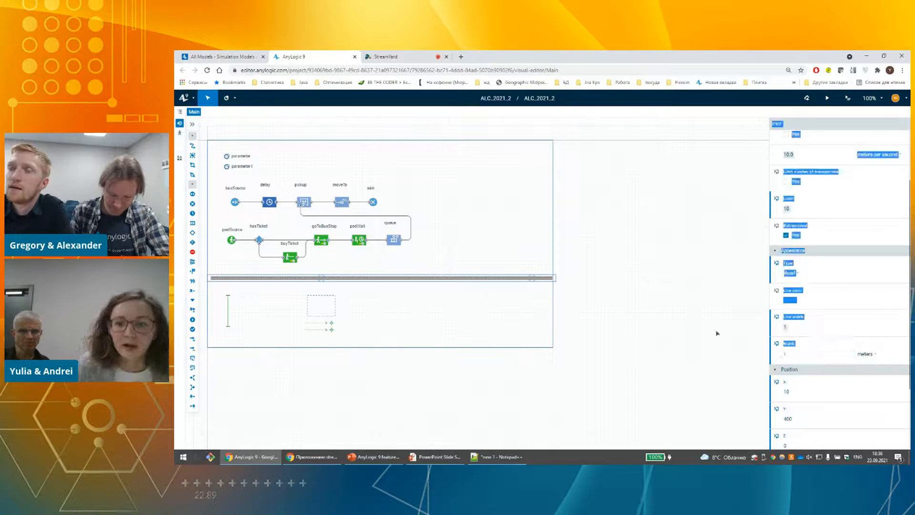
click(826, 353)
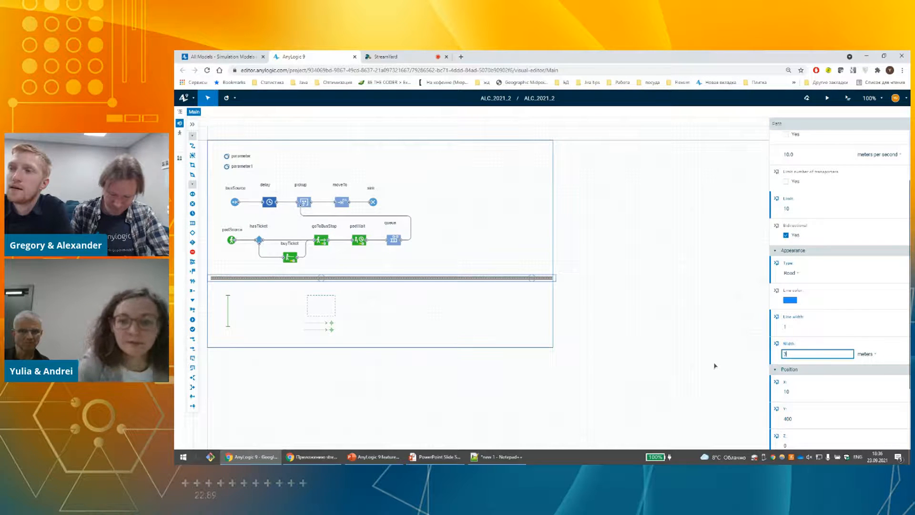
click(590, 327)
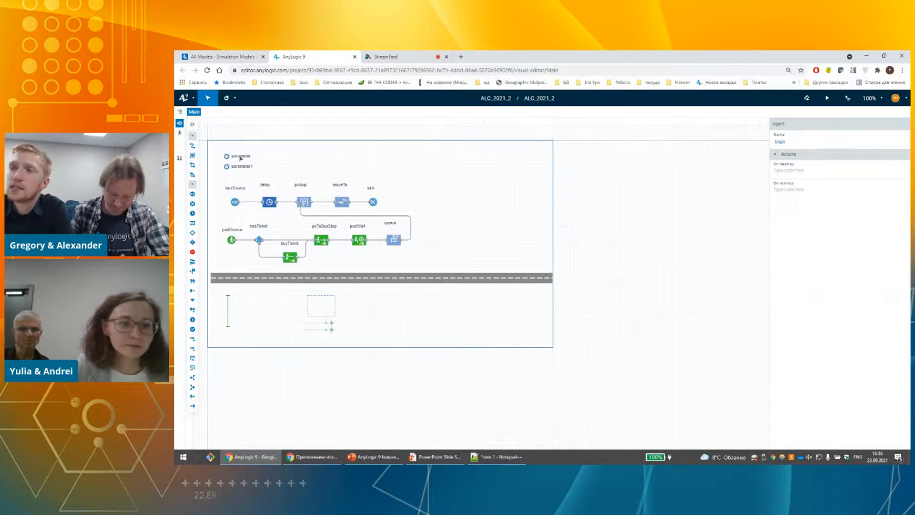
- Create a new agent type Bus with the Bus 1 vehicle animation as the new agent of busSource
click(234, 203)
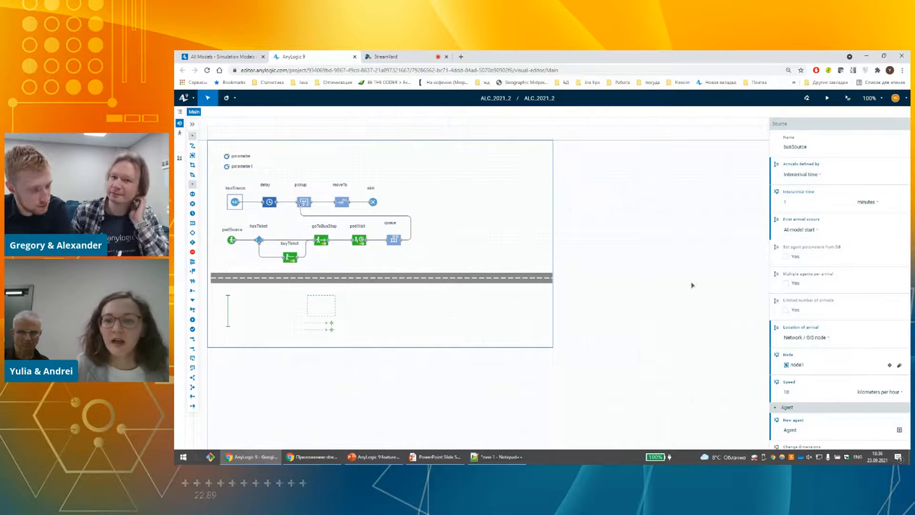
scroll(837, 356, down, 2)
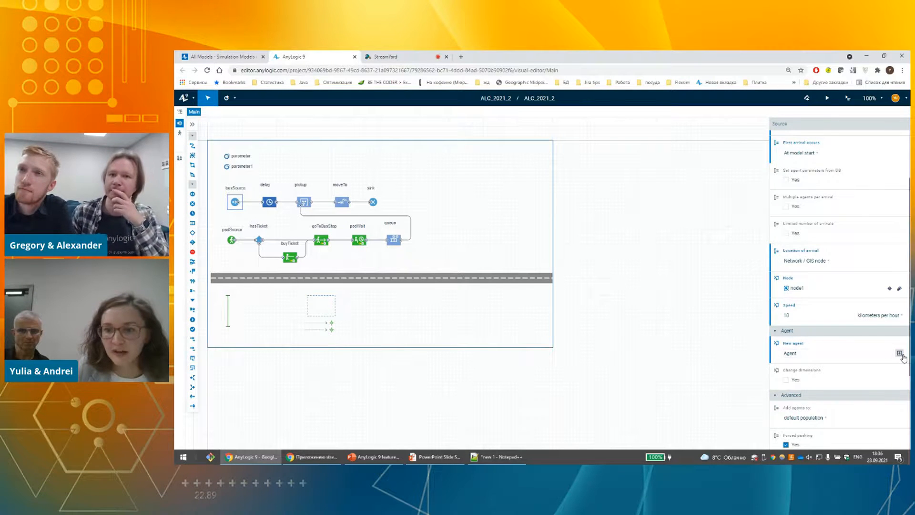
click(899, 353)
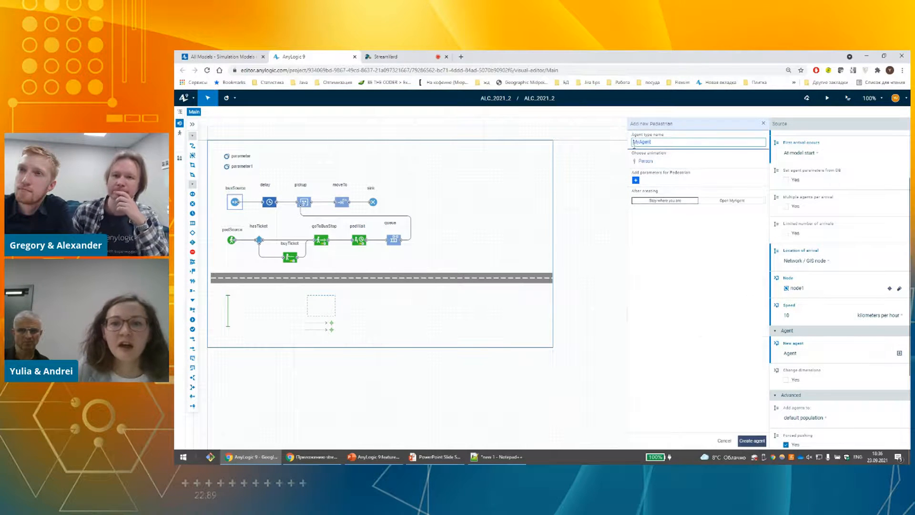
double_click(634, 142)
text(Bus)
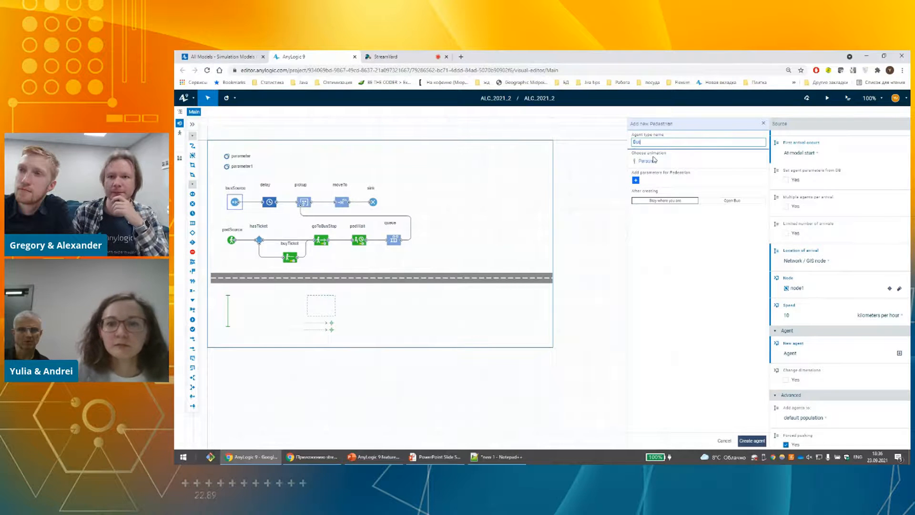
click(652, 161)
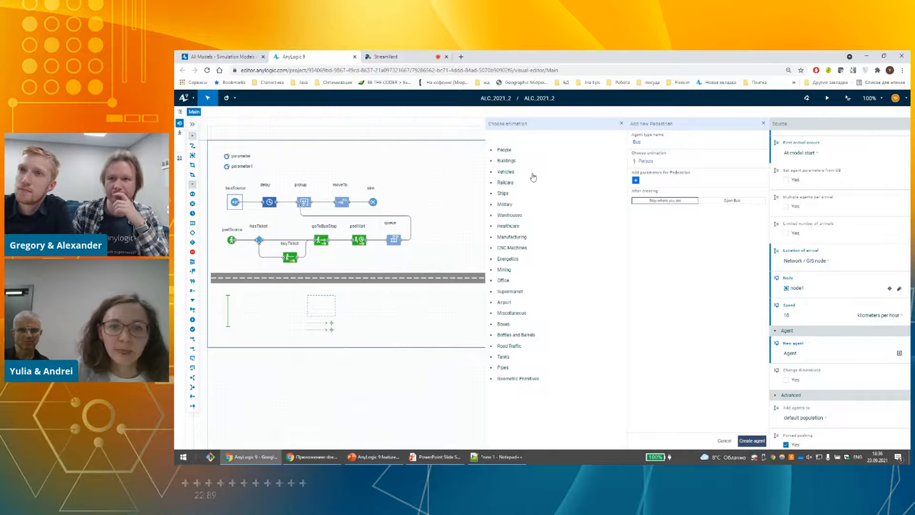
click(506, 172)
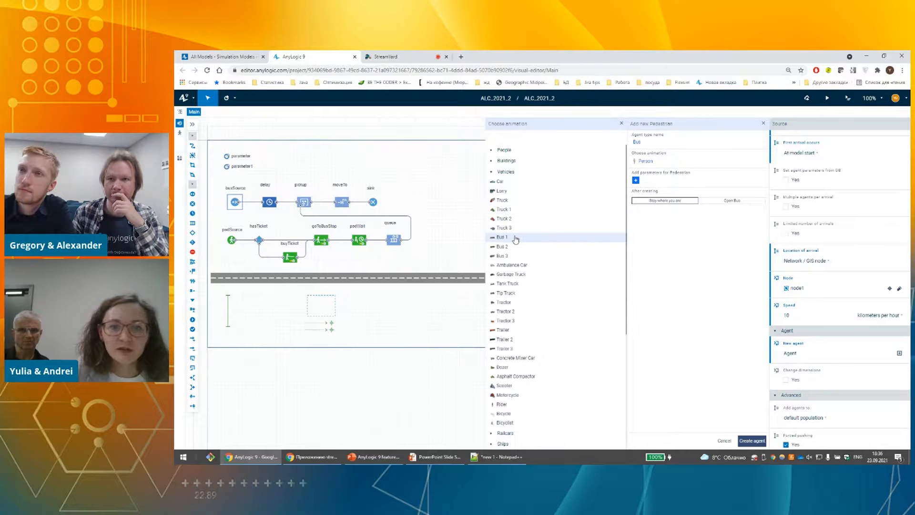
click(514, 238)
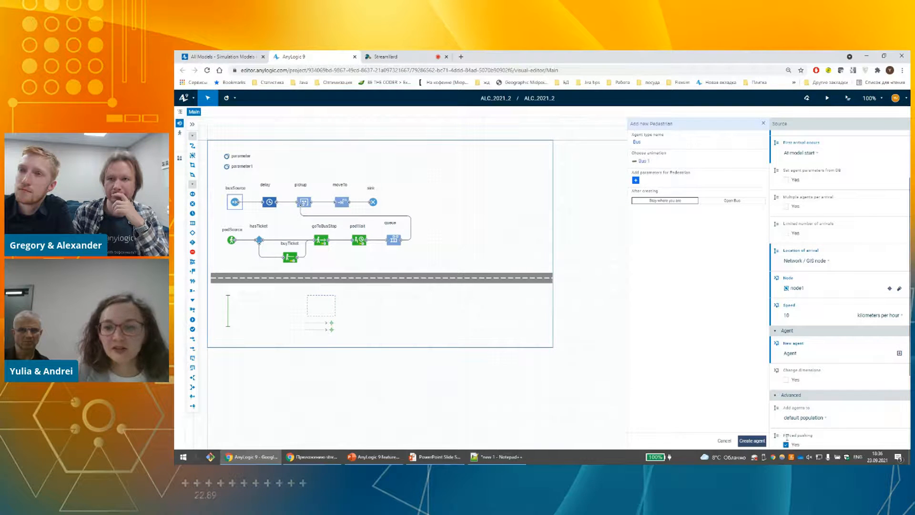
click(752, 440)
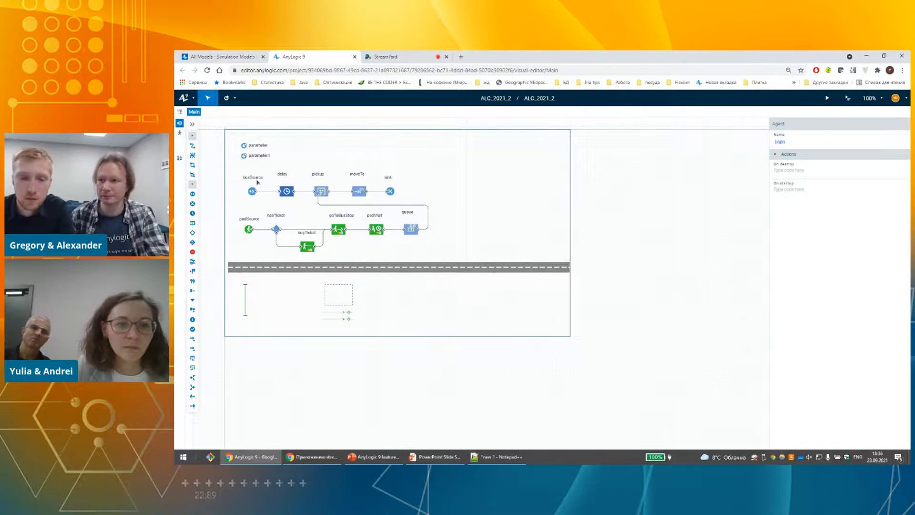
mouse_move(459, 214)
mouse_down()
mouse_move(461, 198)
mouse_move(463, 223)
mouse_up()
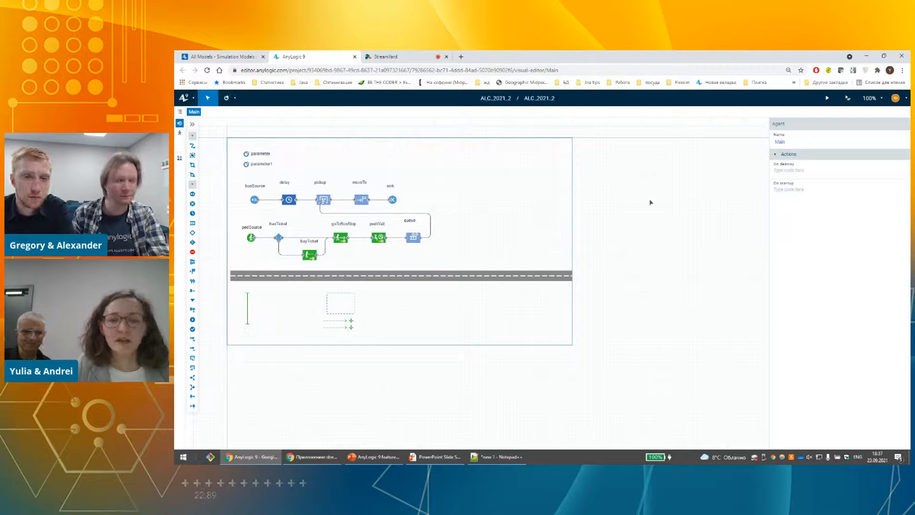
click(179, 132)
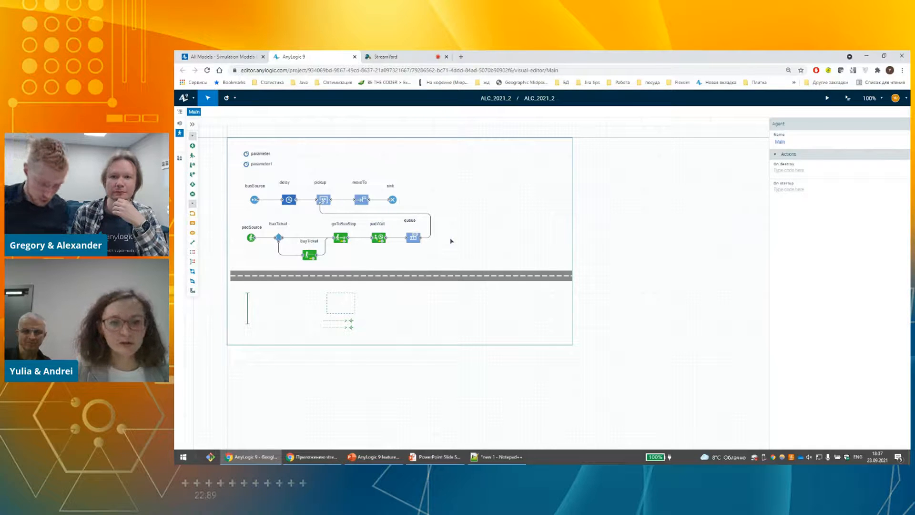
double_click(430, 239)
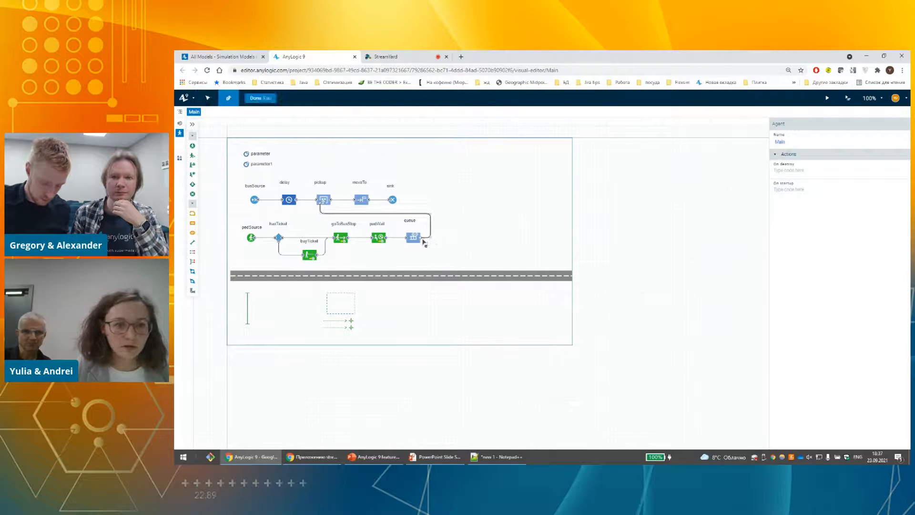
key(Escape)
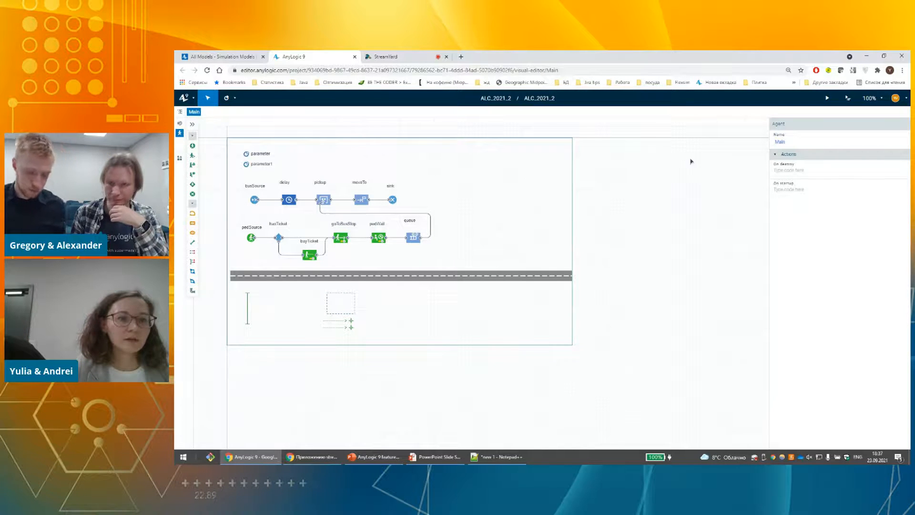
- Run the model and raise the simulation speed in stages to watch the bus and pedestrian flows
click(827, 99)
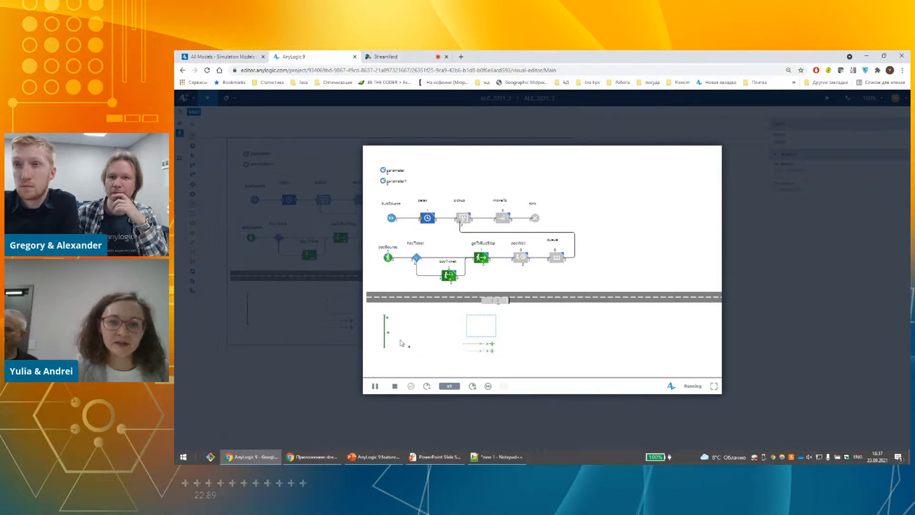
click(473, 386)
click(472, 386)
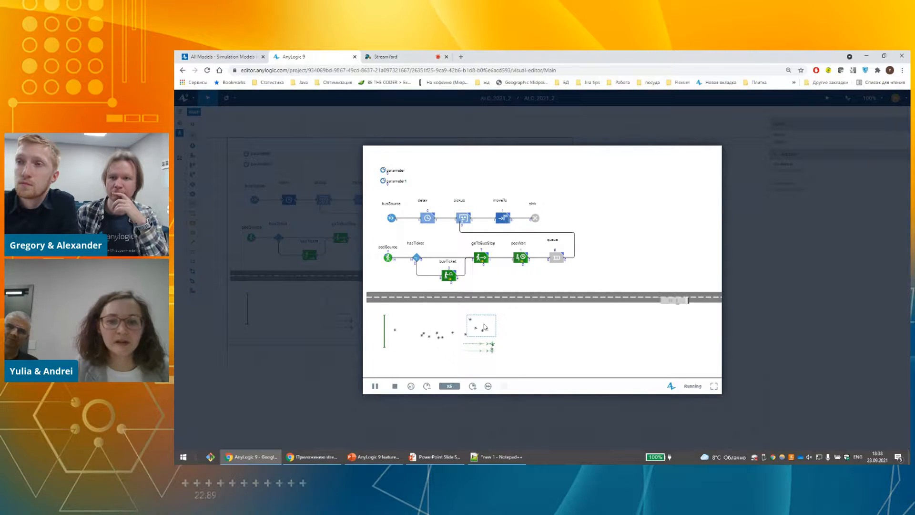
click(472, 387)
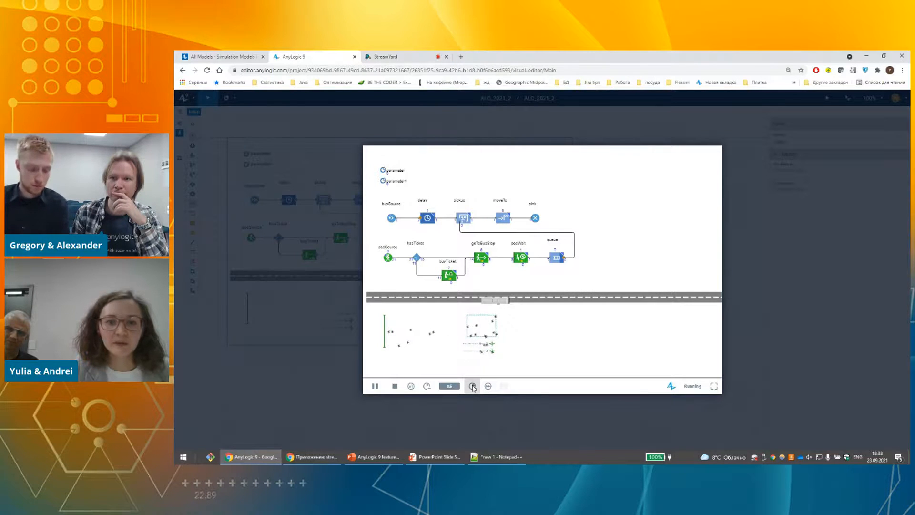
click(473, 386)
click(472, 386)
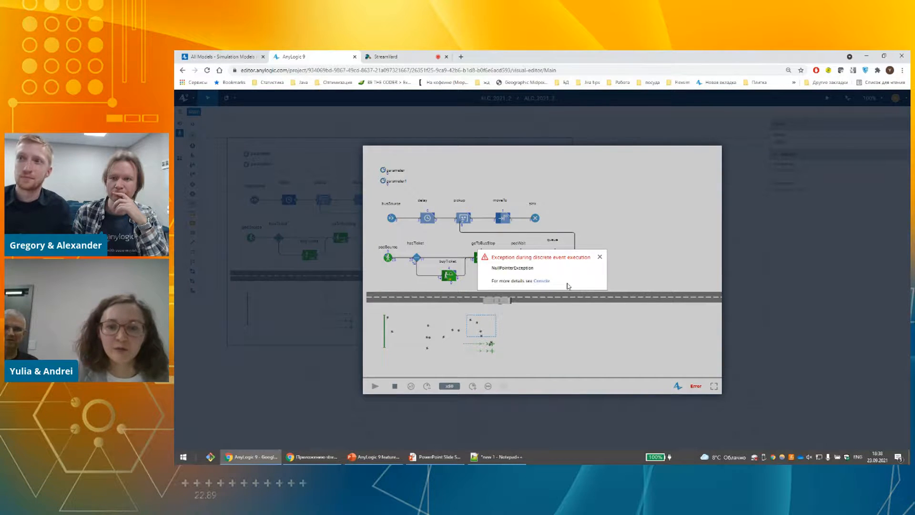
- Examine the exception's stack trace in the console, including its long lines, and close the model run
click(542, 281)
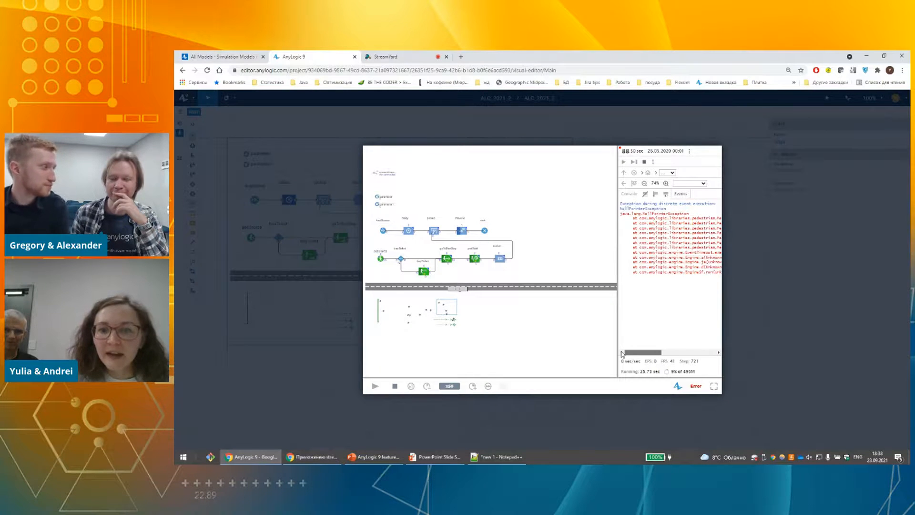
mouse_move(621, 354)
mouse_down()
mouse_move(699, 353)
mouse_move(659, 353)
mouse_up()
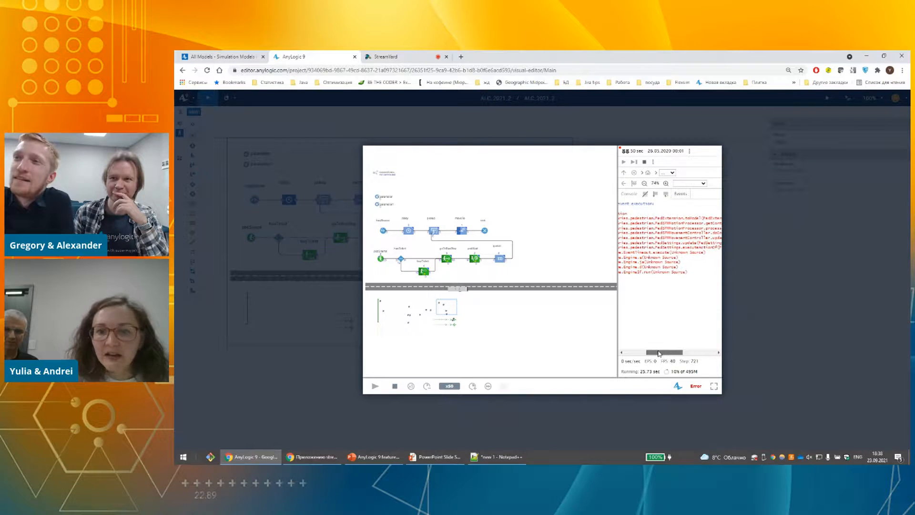
click(629, 131)
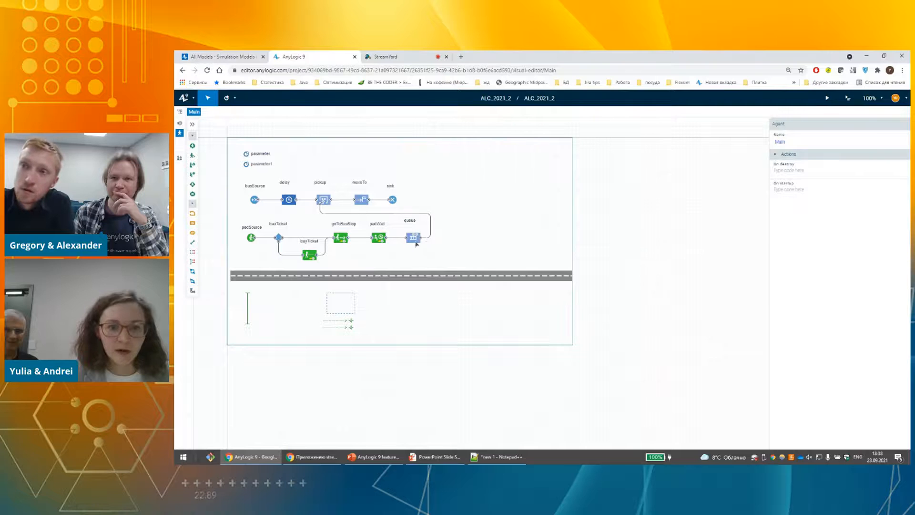
- Shift queue away from pedWait, place a pedSink block between them as the pedestrian flow's end, and detach it from queue
drag(422, 240, 447, 240)
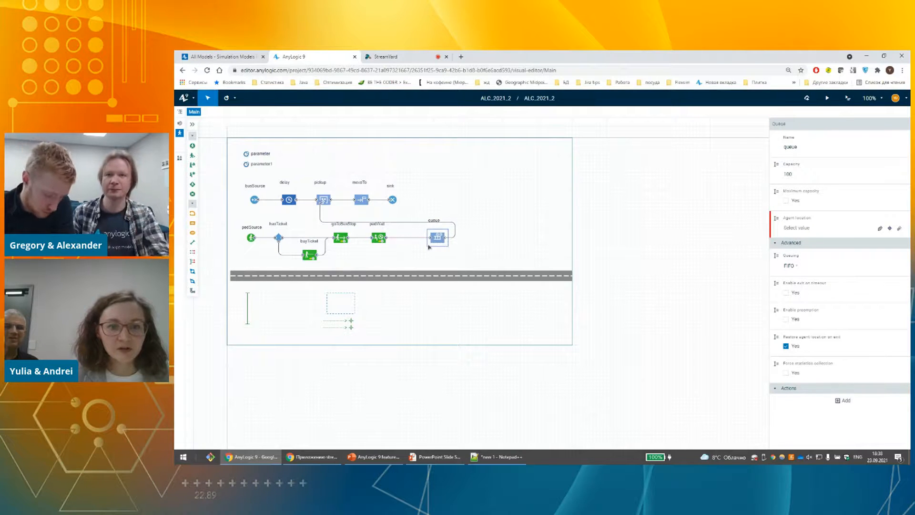
double_click(418, 237)
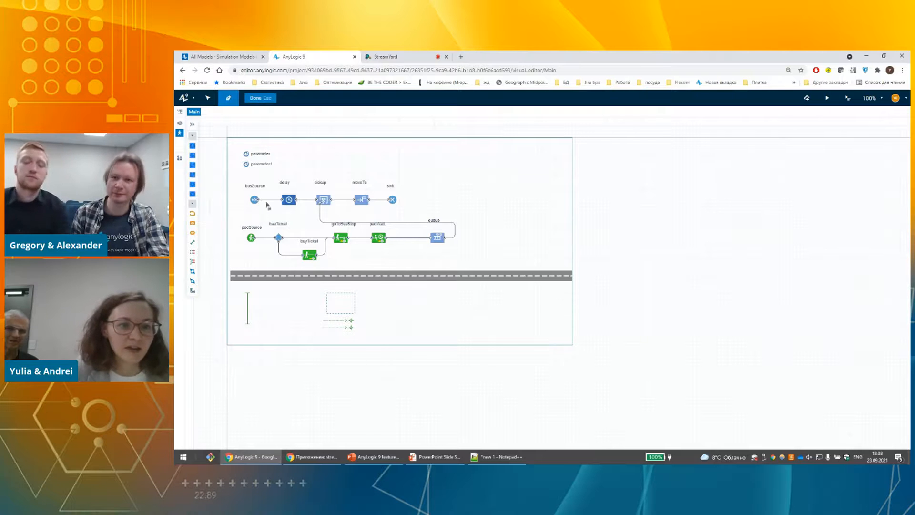
key(Escape)
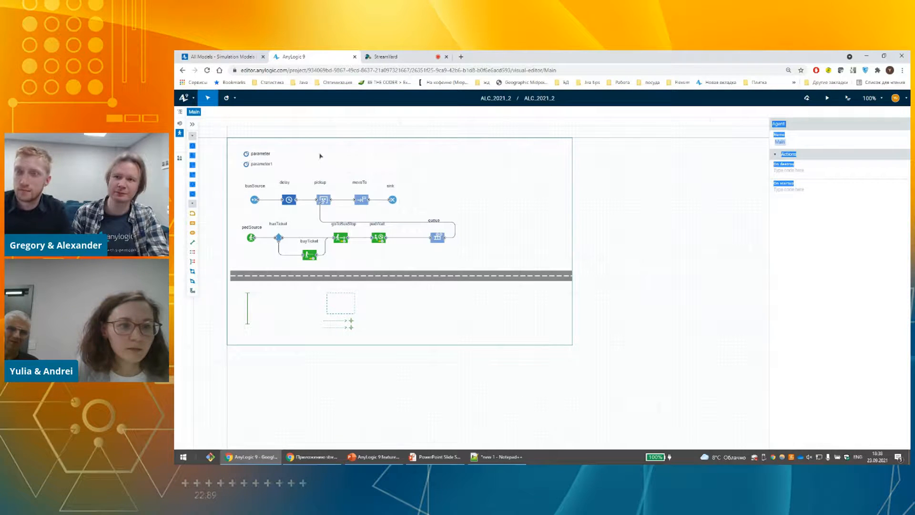
click(793, 169)
drag(191, 192, 406, 237)
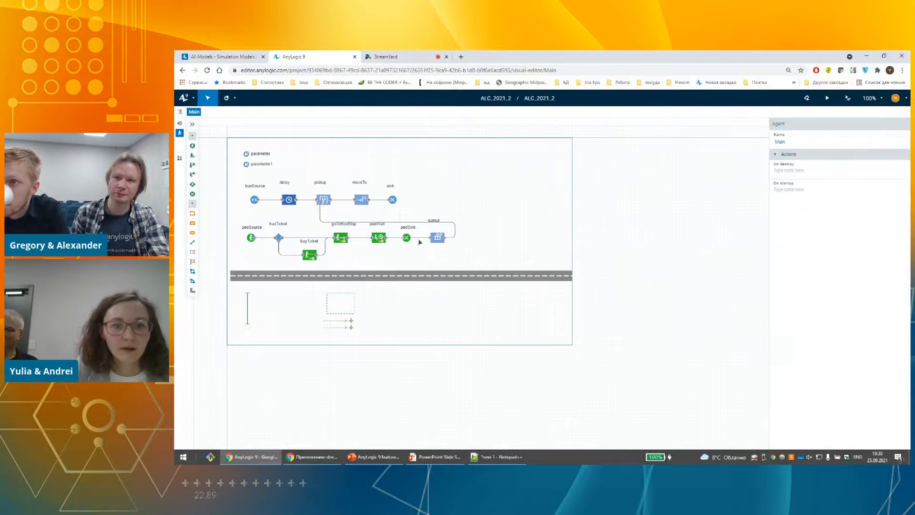
click(430, 238)
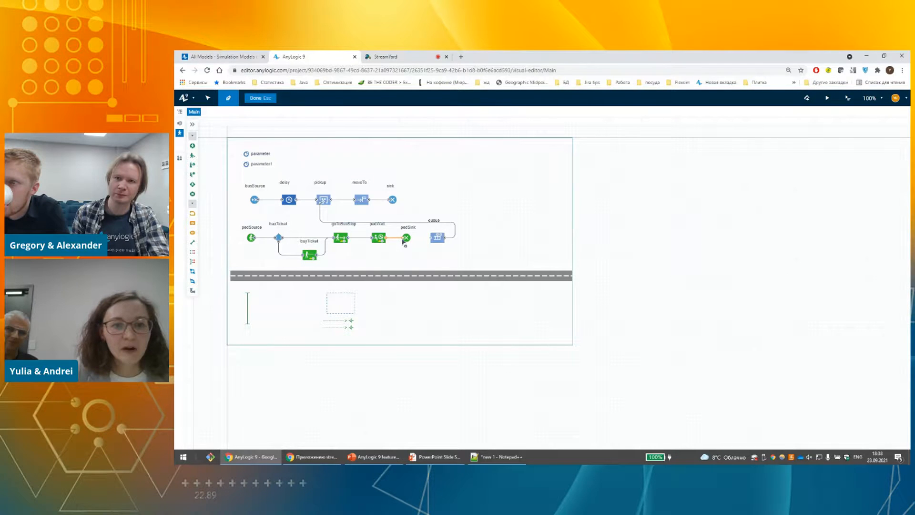
key(Escape)
- Move queue above the bus flowchart and feed its input from a new source block
drag(441, 239, 442, 176)
click(179, 123)
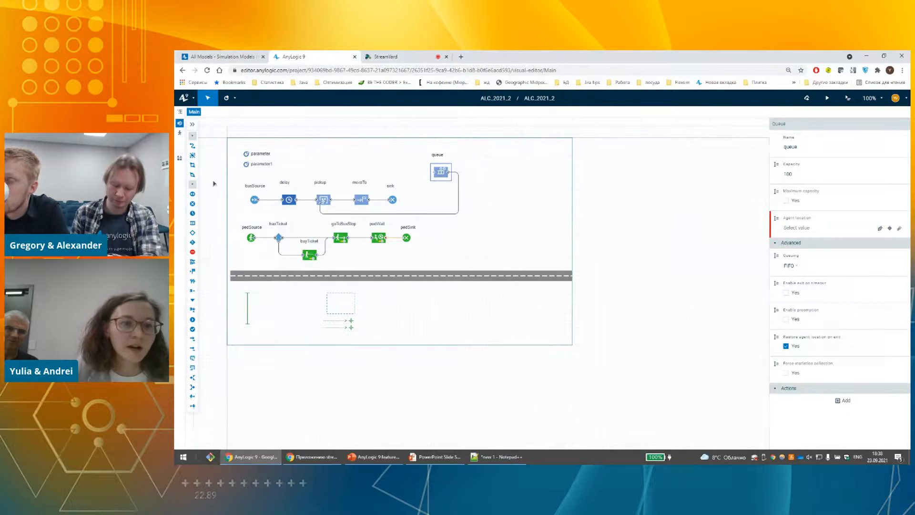
drag(193, 194, 409, 172)
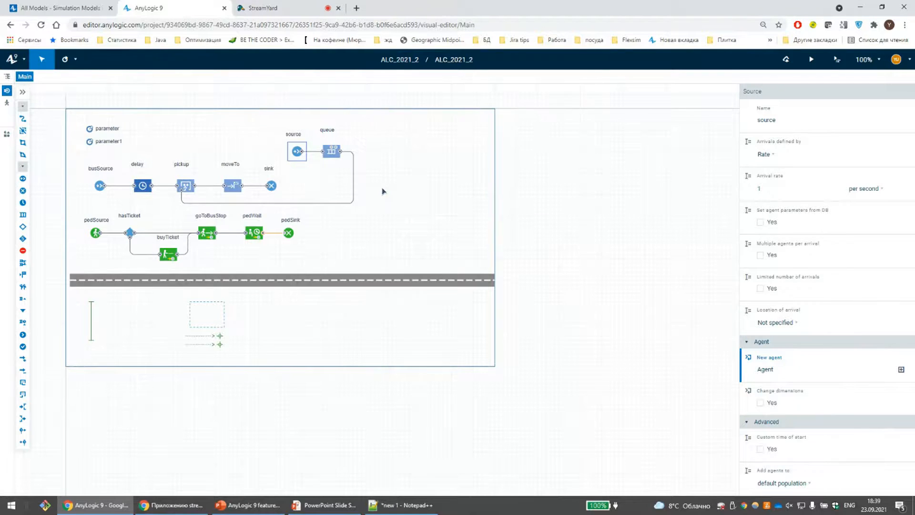
- Connect the output of pedWait to pedSink and straighten the link by shifting pedSink slightly away
click(287, 238)
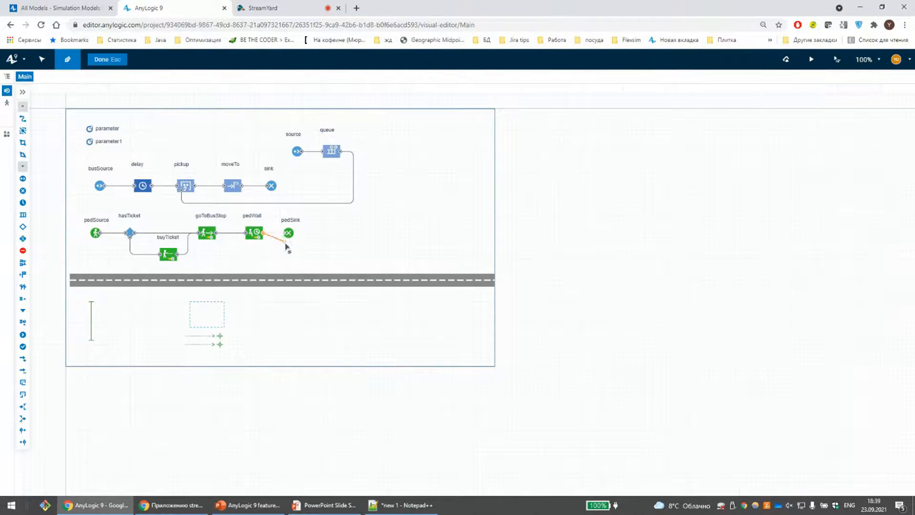
double_click(286, 240)
click(285, 234)
drag(290, 235, 294, 235)
click(371, 247)
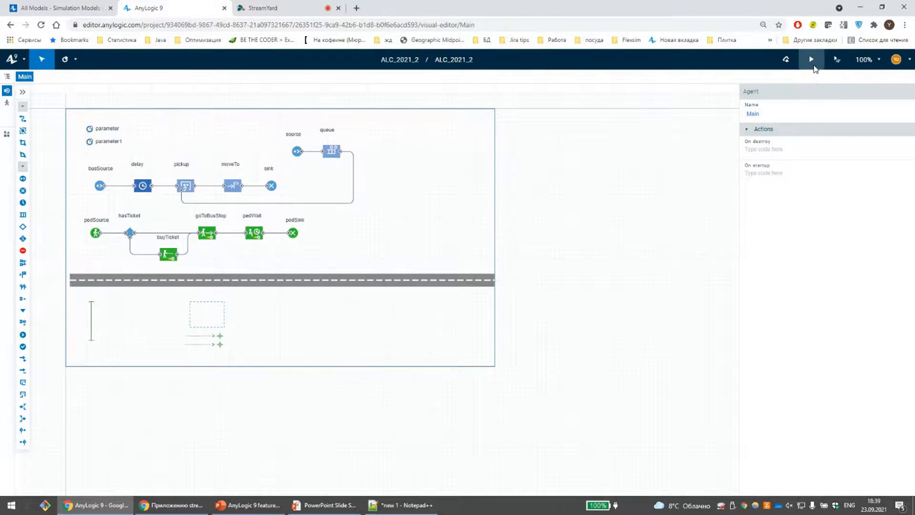
- Run the model, speed the simulation up to x10 to watch the bus, queue and pedestrian flow, and close the run
click(812, 64)
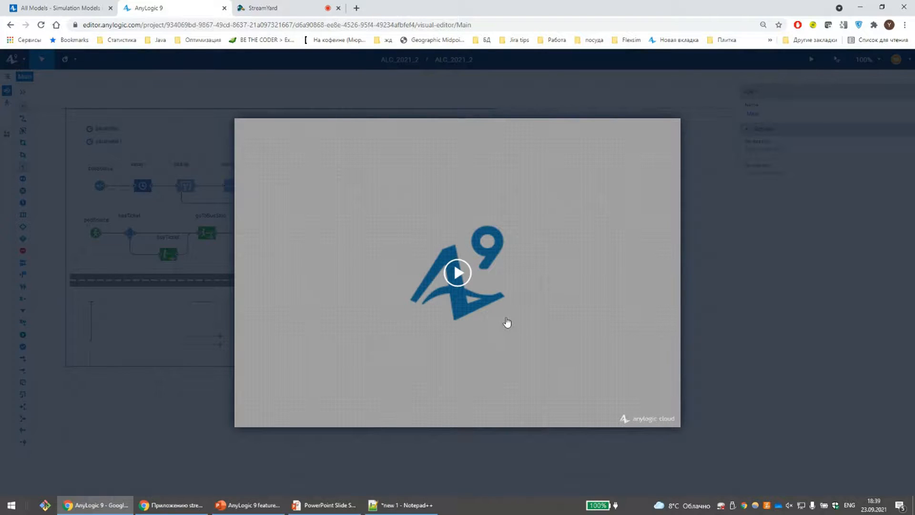
click(457, 279)
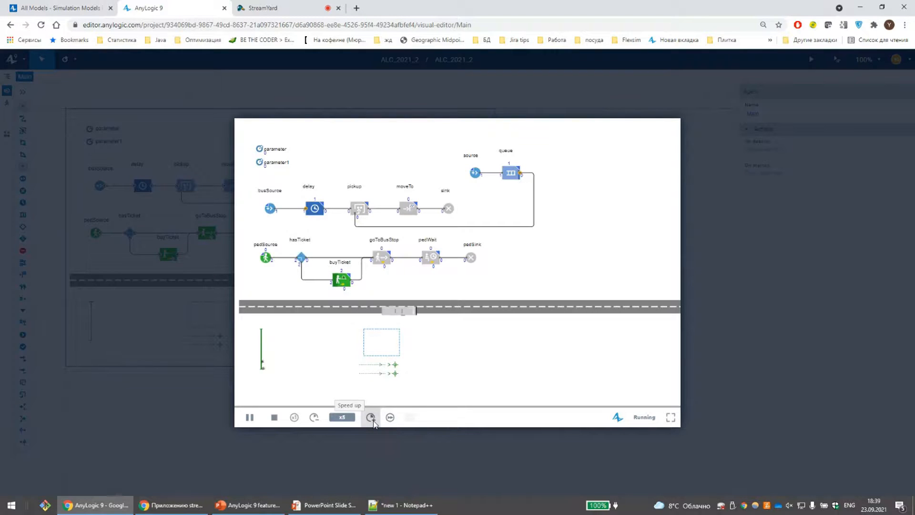
click(371, 417)
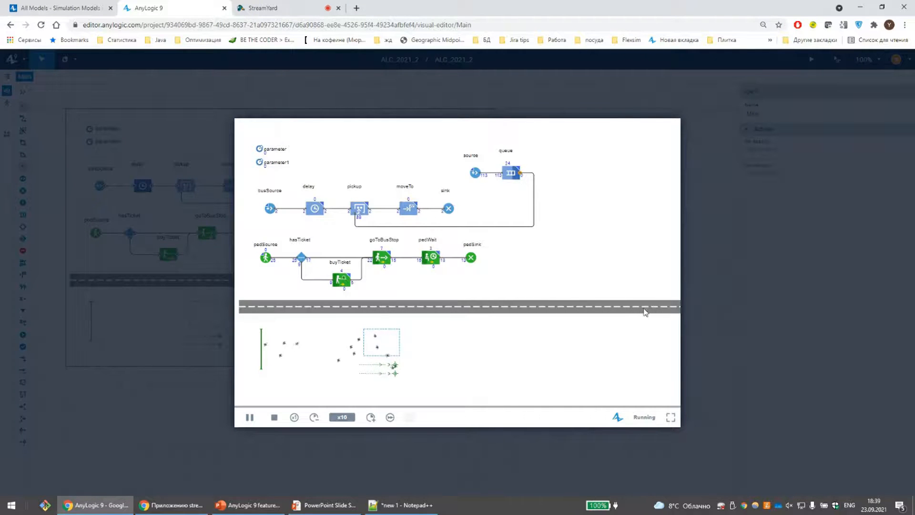
click(701, 309)
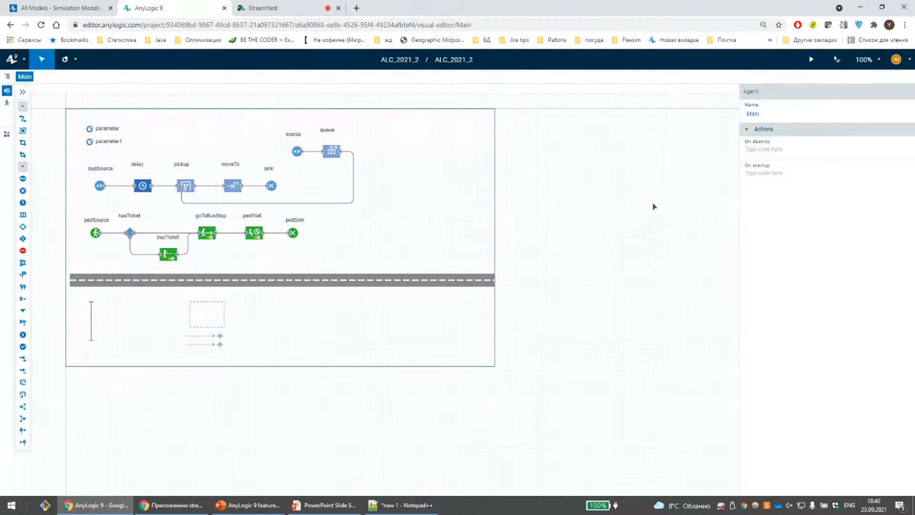
- Open the ALC_2021_2 model's Experiment dashboard in AnyLogic Cloud
mouse_move(373, 504)
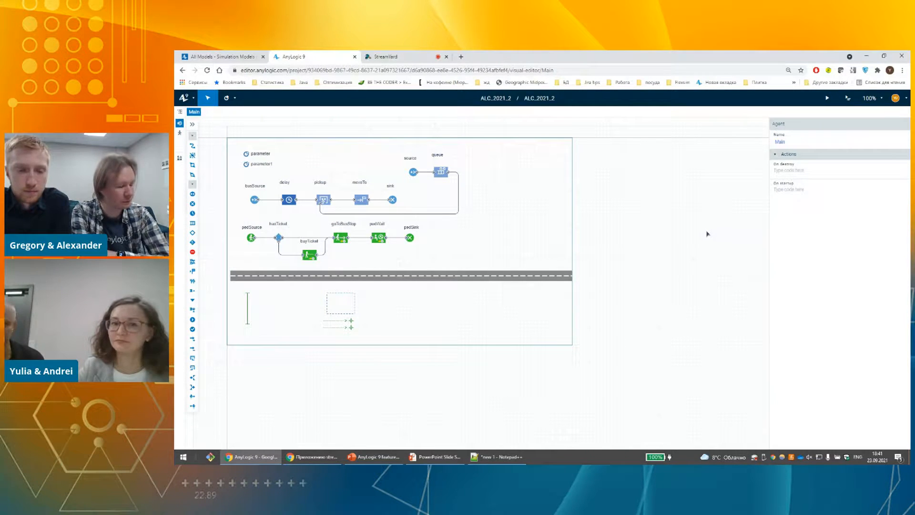
click(851, 102)
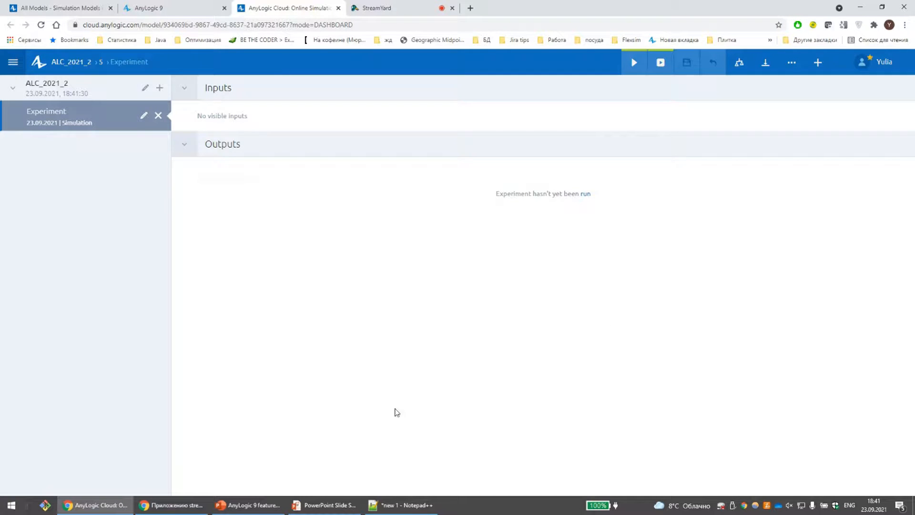
- Switch to the PowerPoint slide show and advance to the "AnyLogic 9 Technology Preview limitations" slide
click(341, 509)
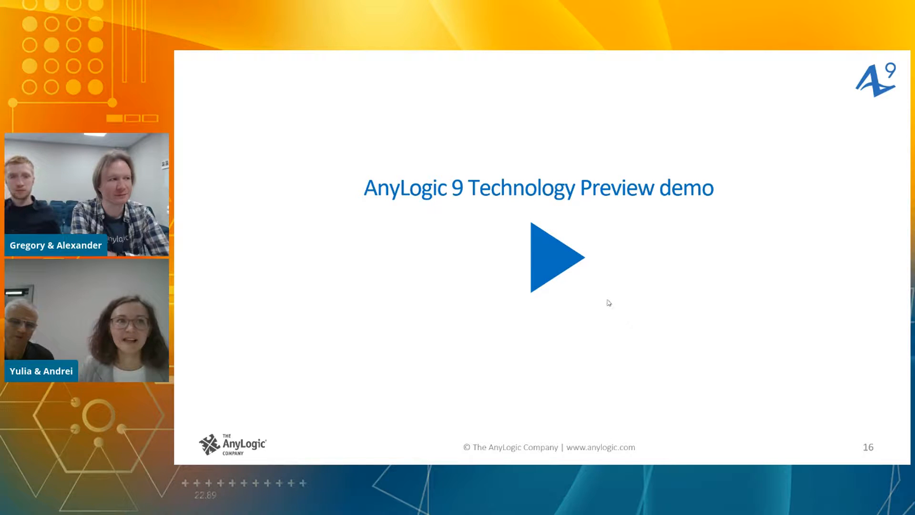
click(831, 317)
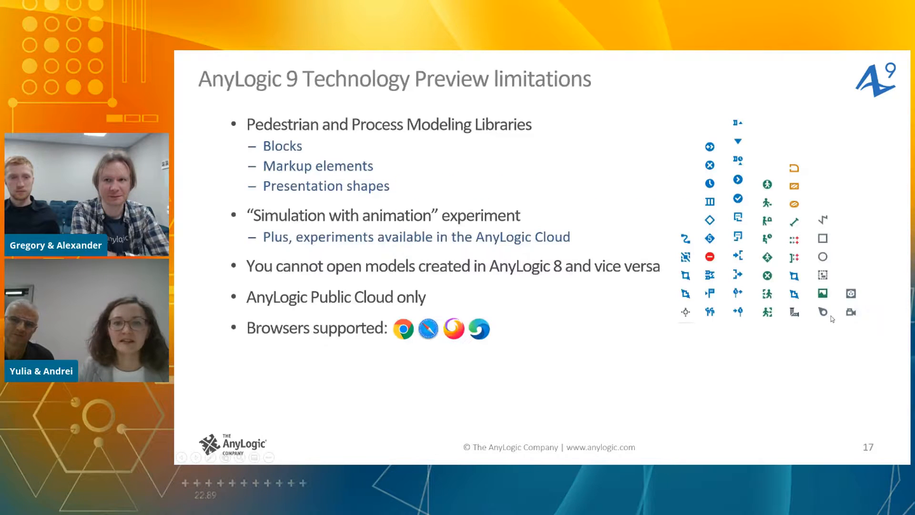